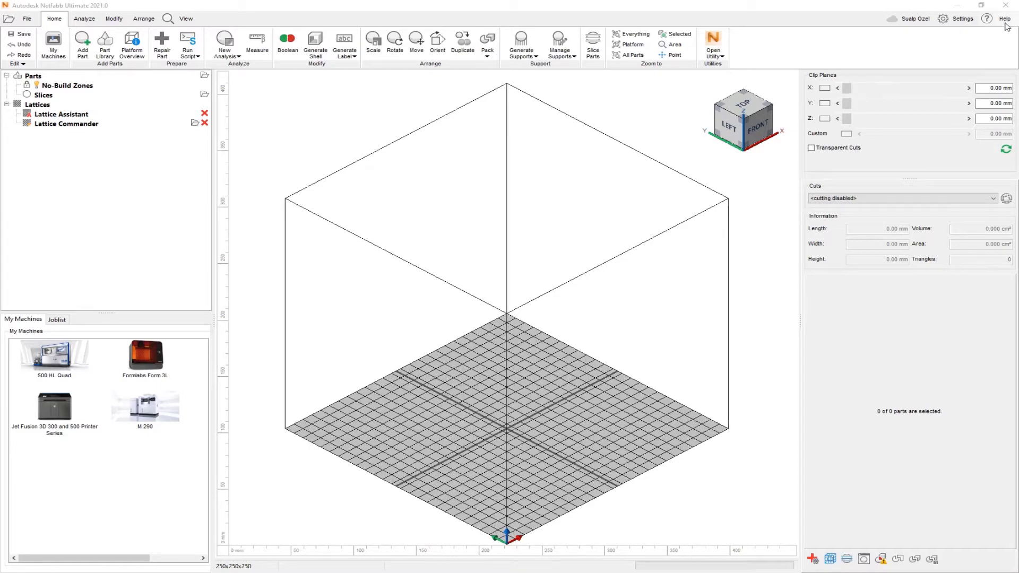
Step: Open the Help menu to reach the Online Help entry
click(1004, 22)
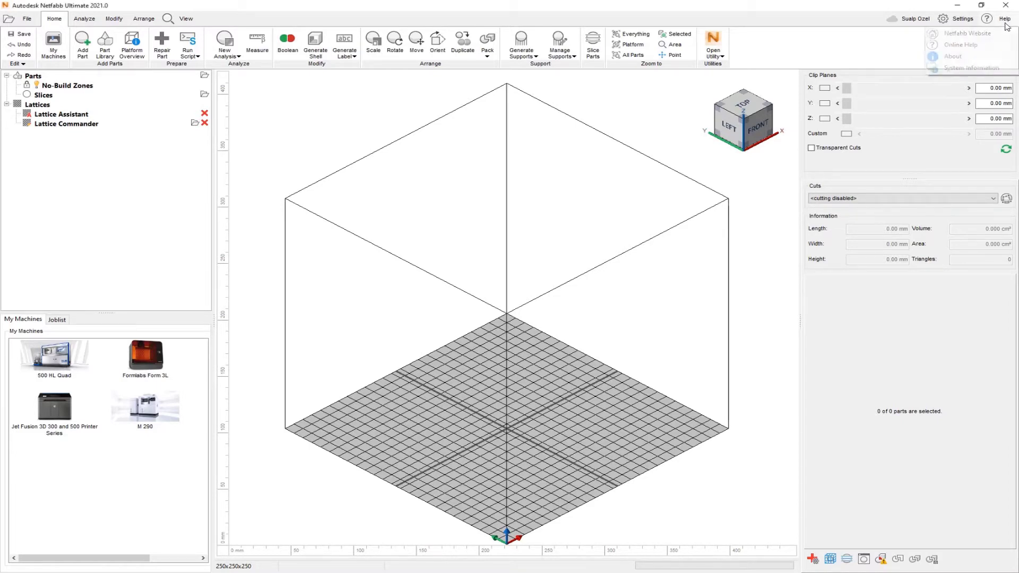
Step: Review the online File formats reference's CAD, mesh and slice tables, then minimize the browser
click(983, 47)
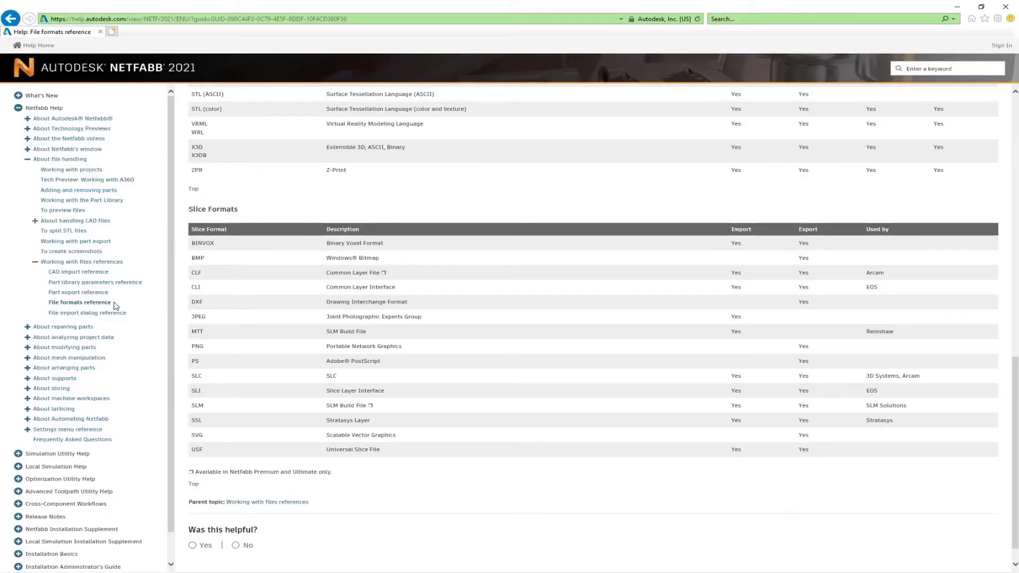
scroll(341, 243, up, 15)
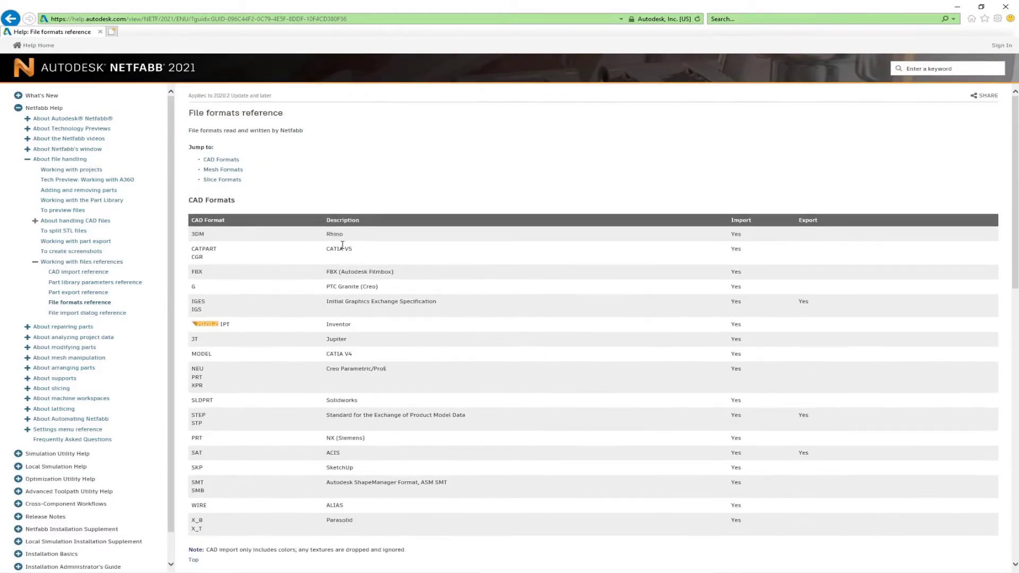
scroll(249, 265, down, 5)
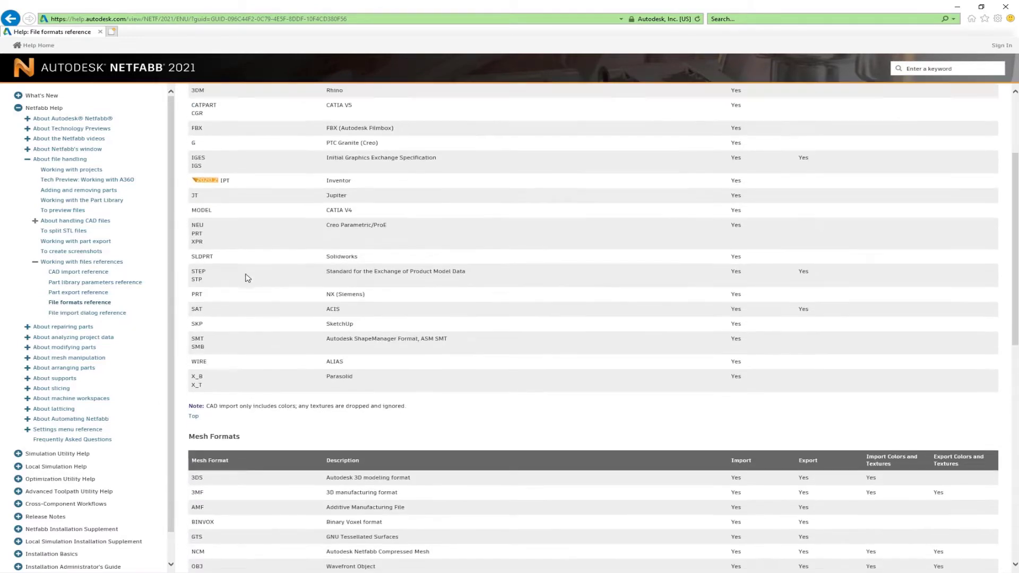
scroll(255, 297, down, 7)
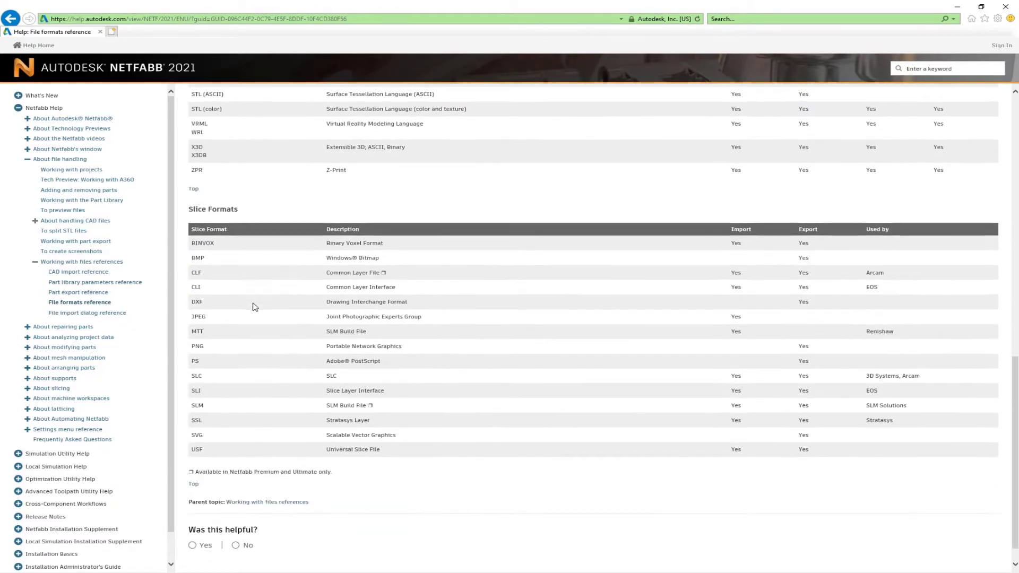
scroll(255, 307, down, 1)
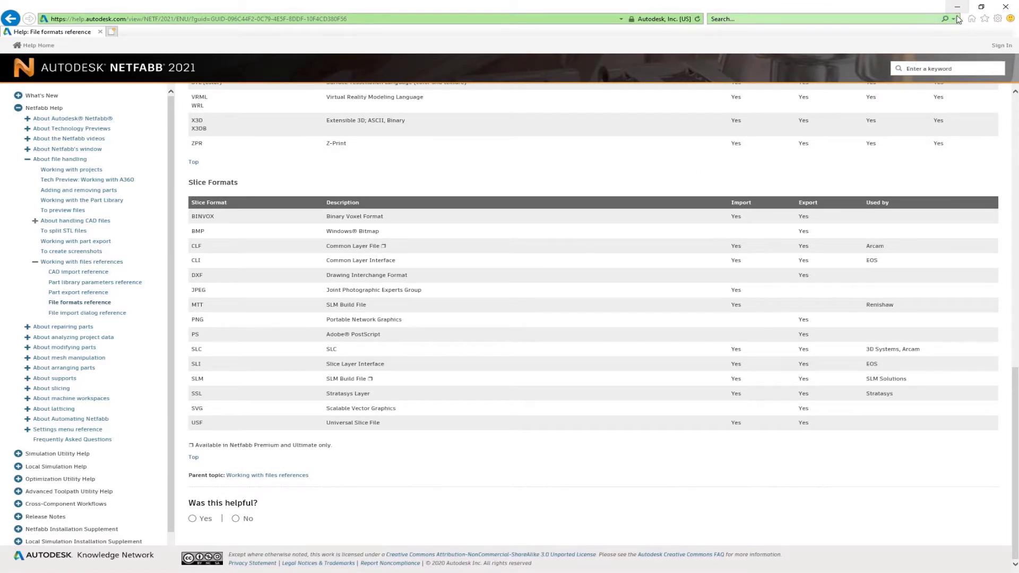
scroll(649, 292, up, 7)
scroll(651, 294, up, 4)
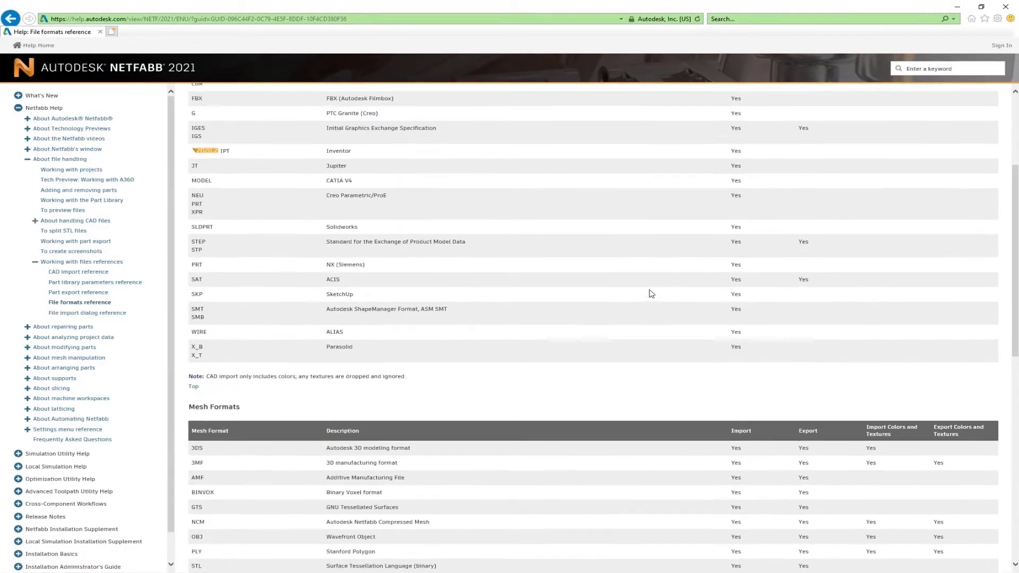
click(966, 4)
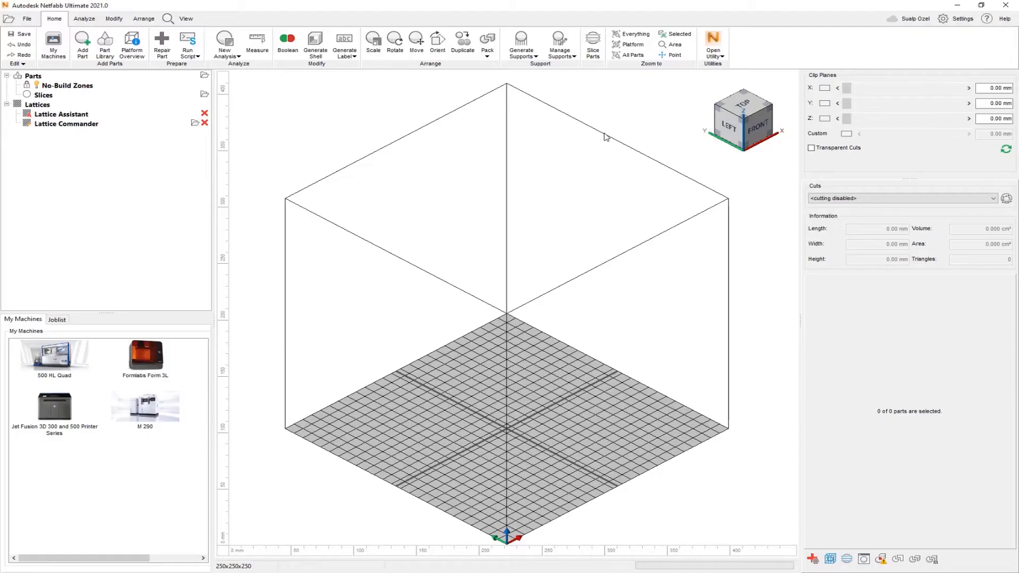
click(82, 45)
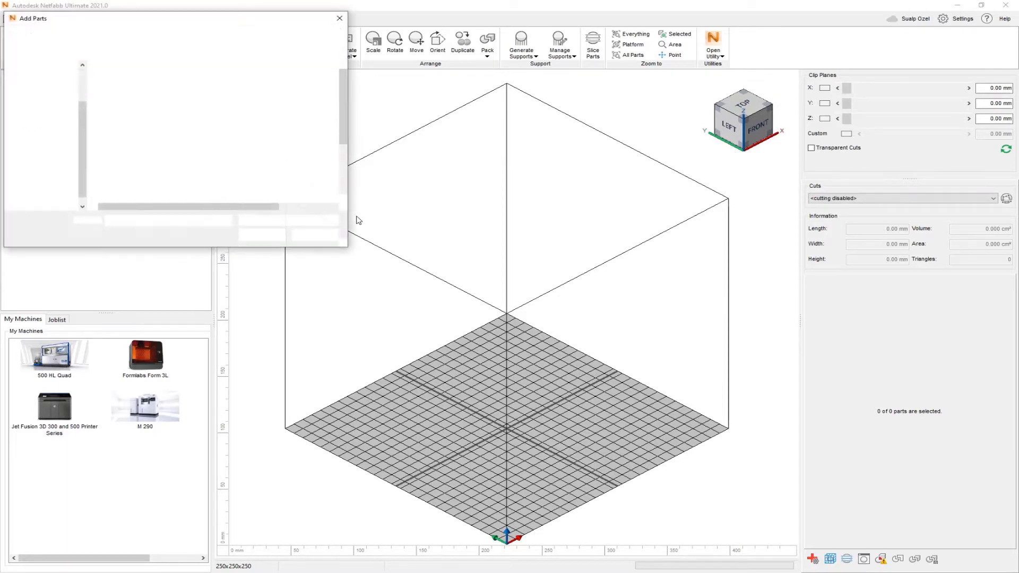
click(322, 221)
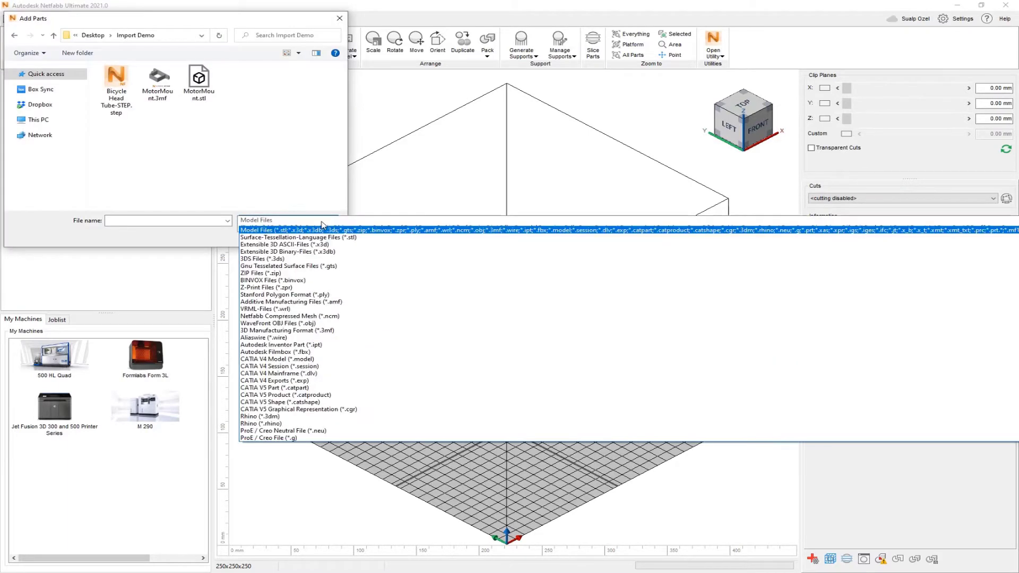
scroll(317, 232, down, 9)
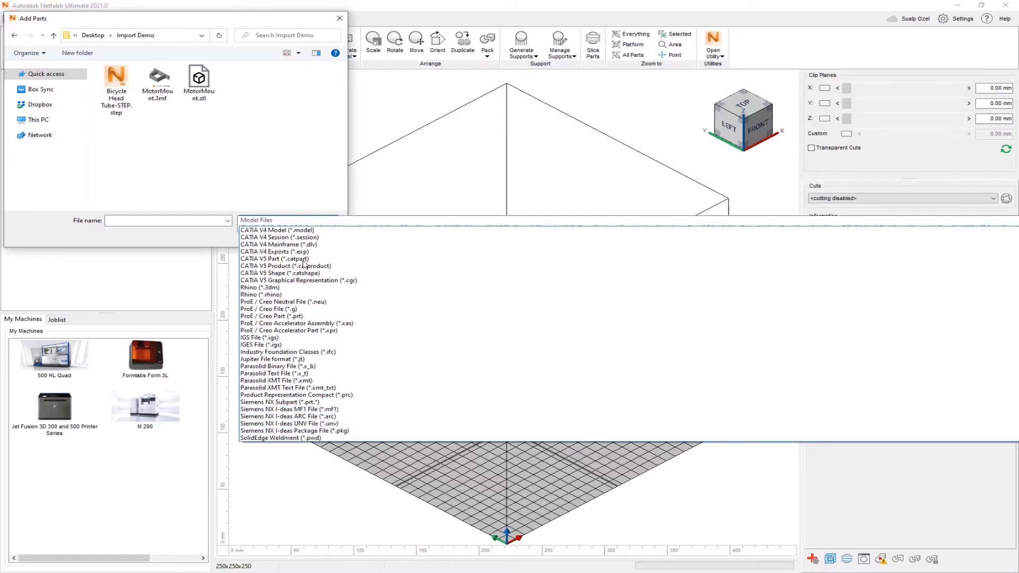
scroll(304, 264, up, 4)
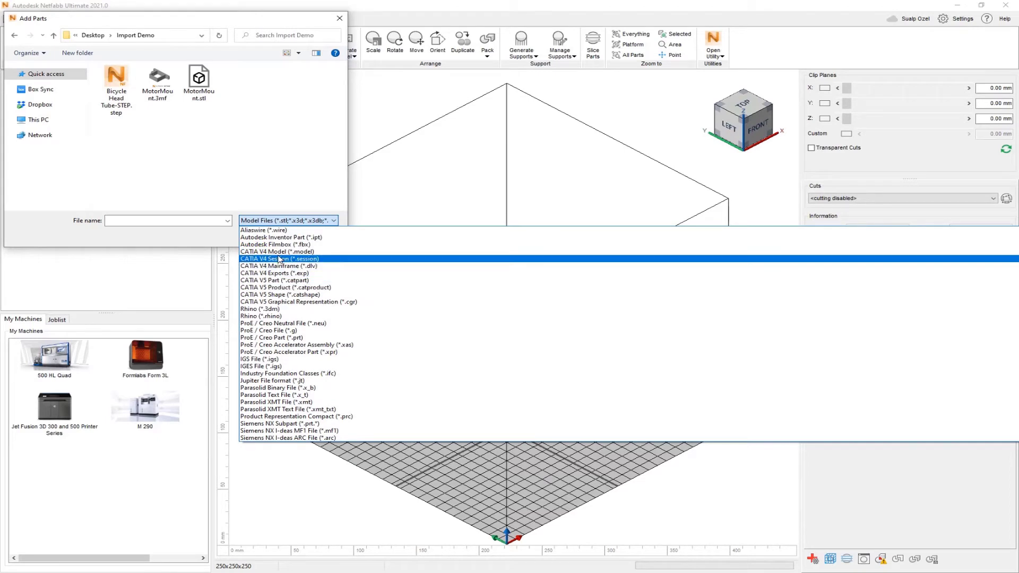
click(254, 159)
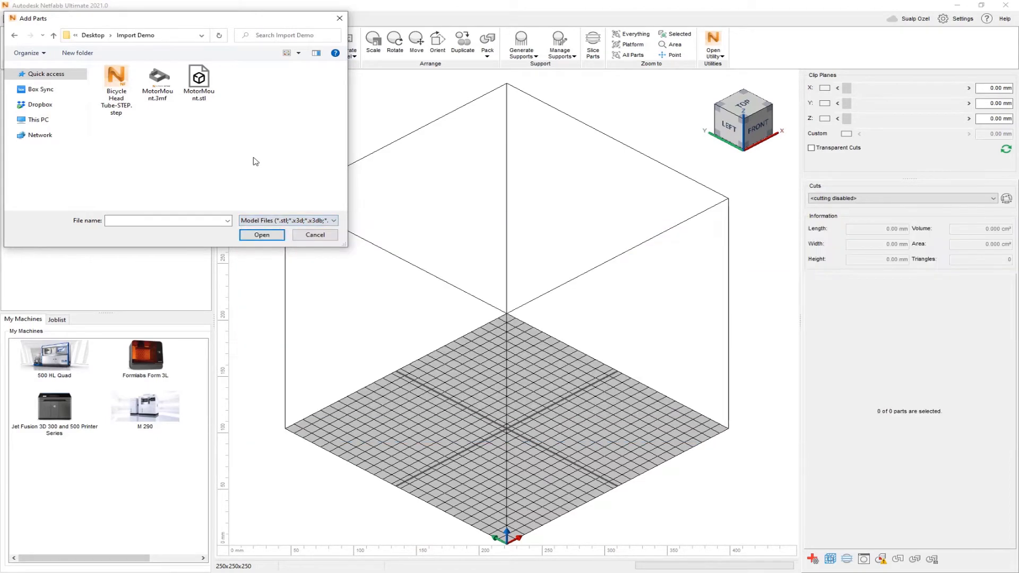
click(159, 83)
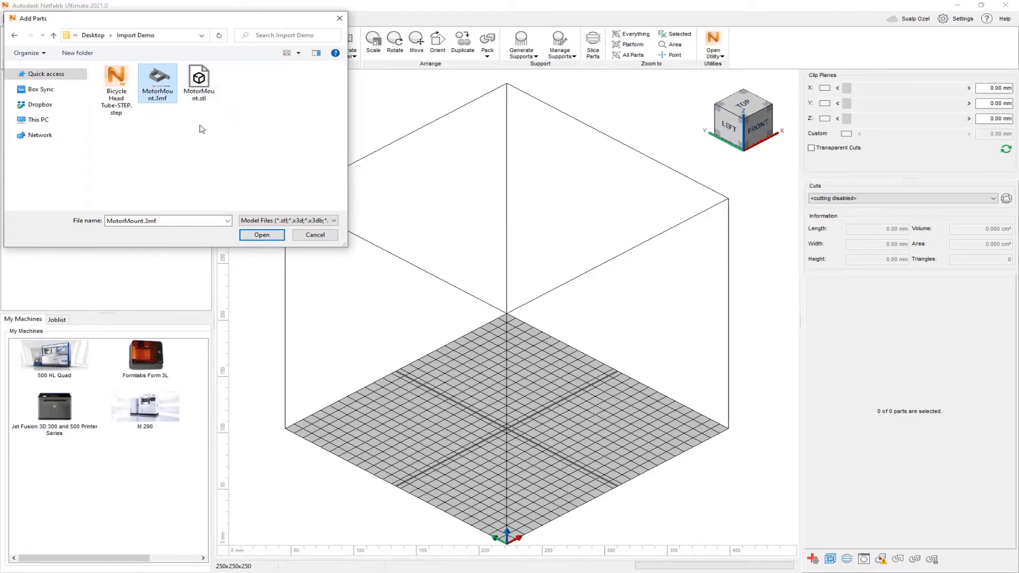
click(315, 234)
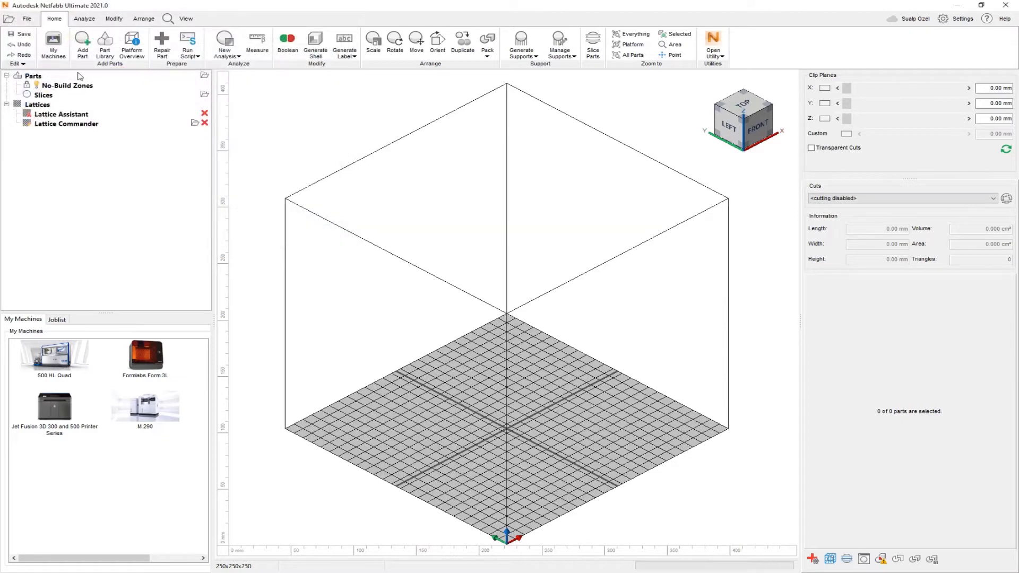
Step: Preview MotorMount.stl and MotorMount.3mf in the File Preview Browser, with the Import Demo folder alongside
click(28, 20)
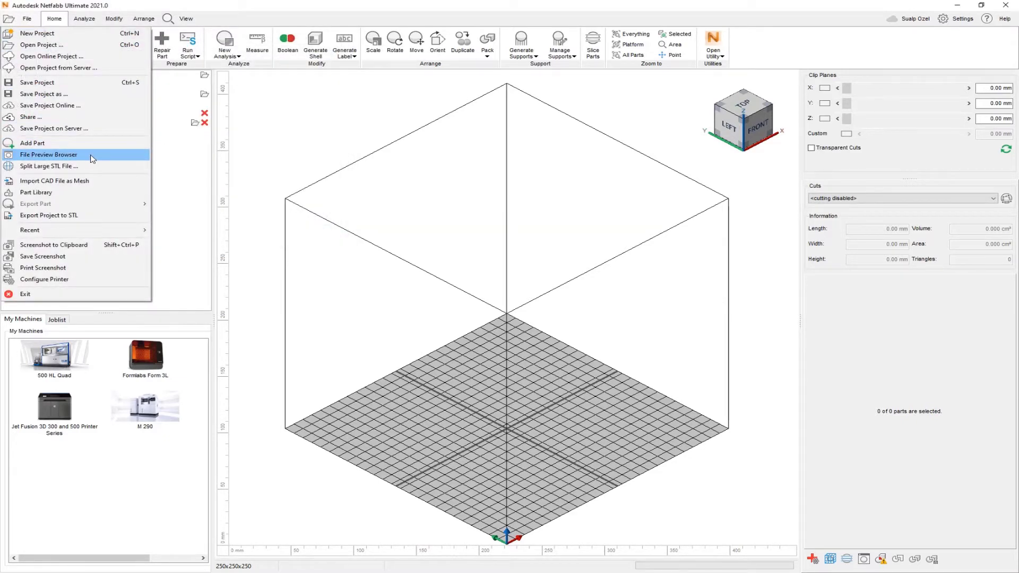
click(93, 159)
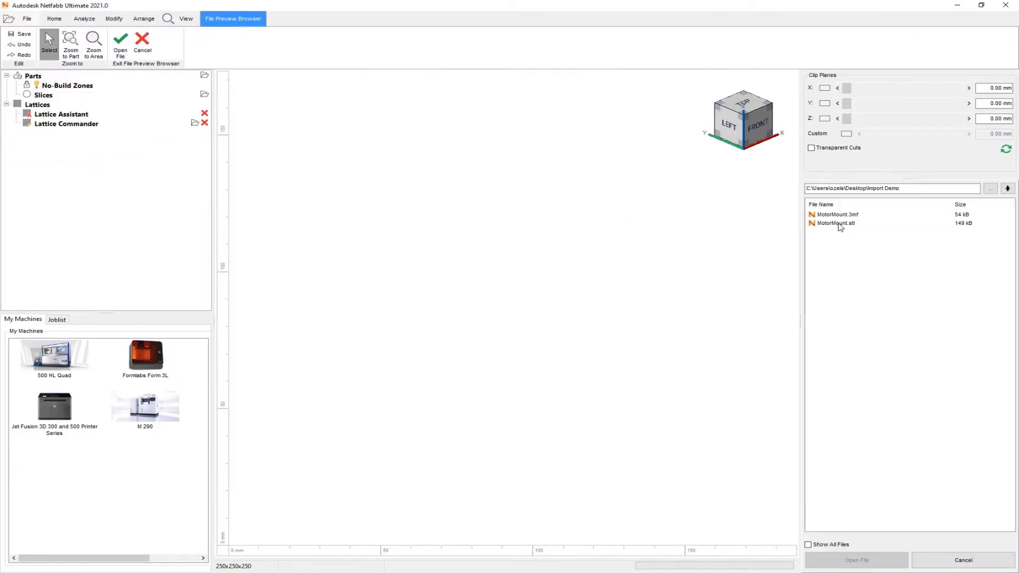
click(840, 224)
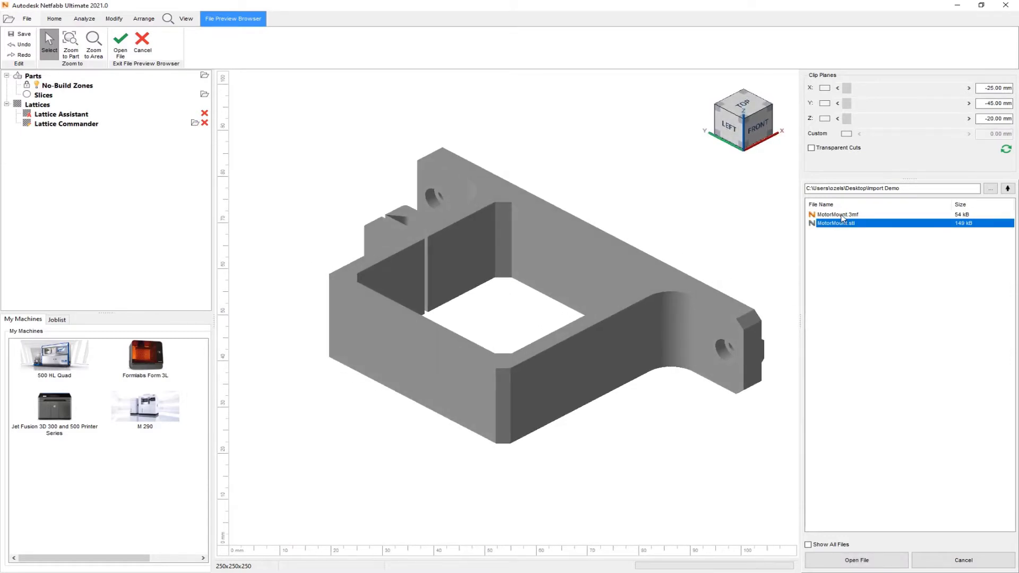
key(Up)
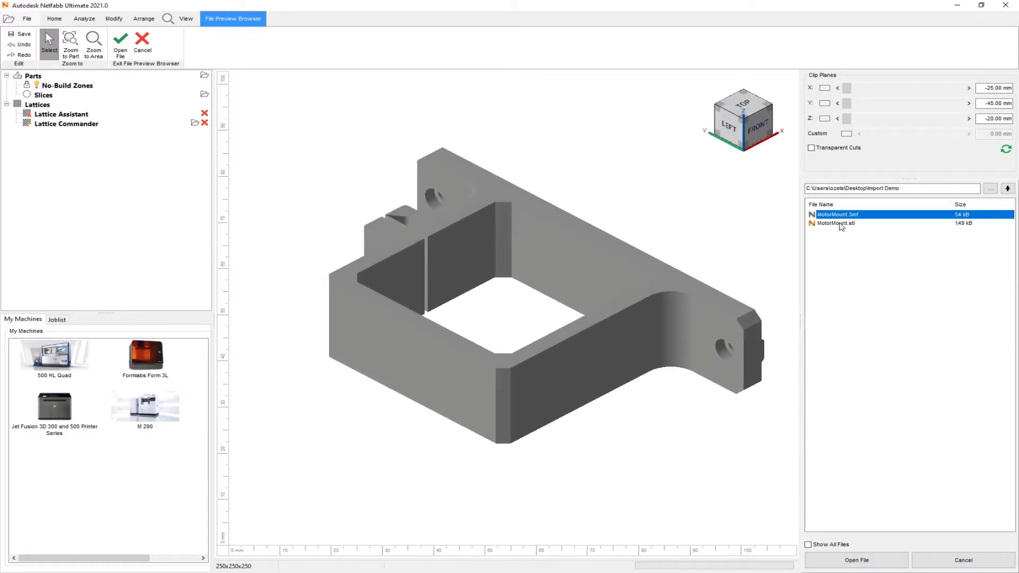
click(842, 223)
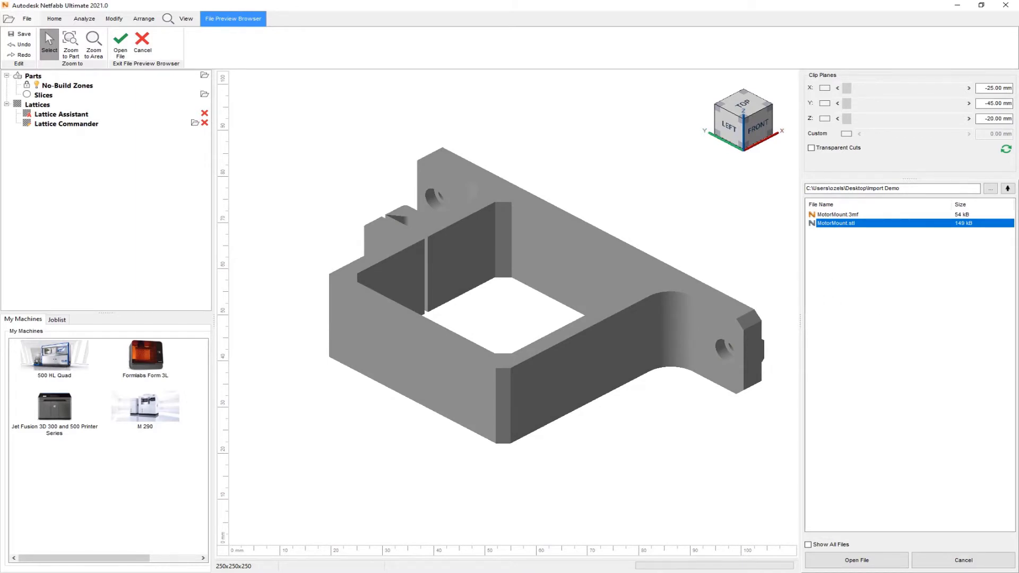
drag(815, 197, 414, 114)
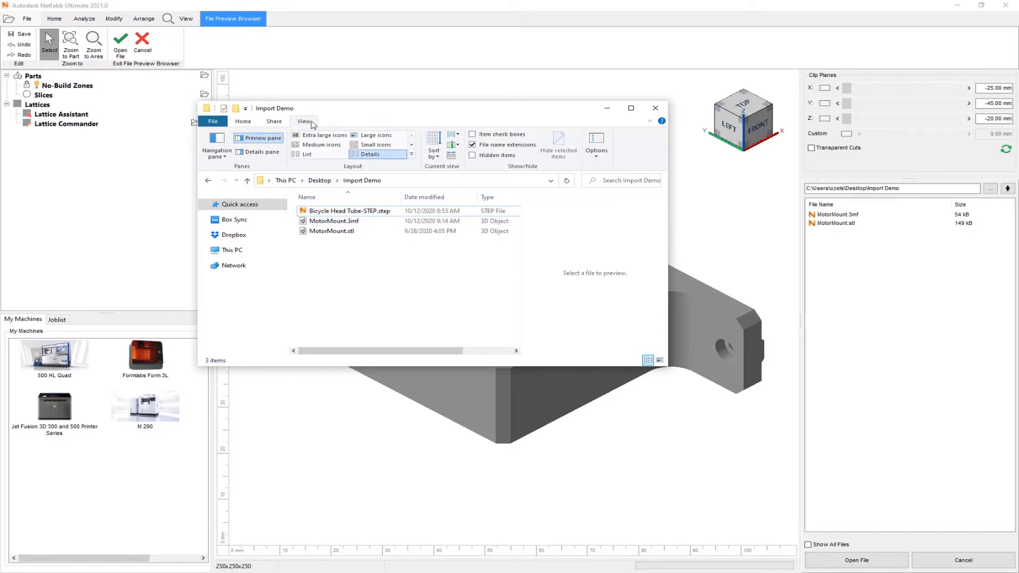
Step: Show the MotorMount.3mf thumbnail in Explorer, then reselect MotorMount.stl in Netfabb's preview list
click(350, 221)
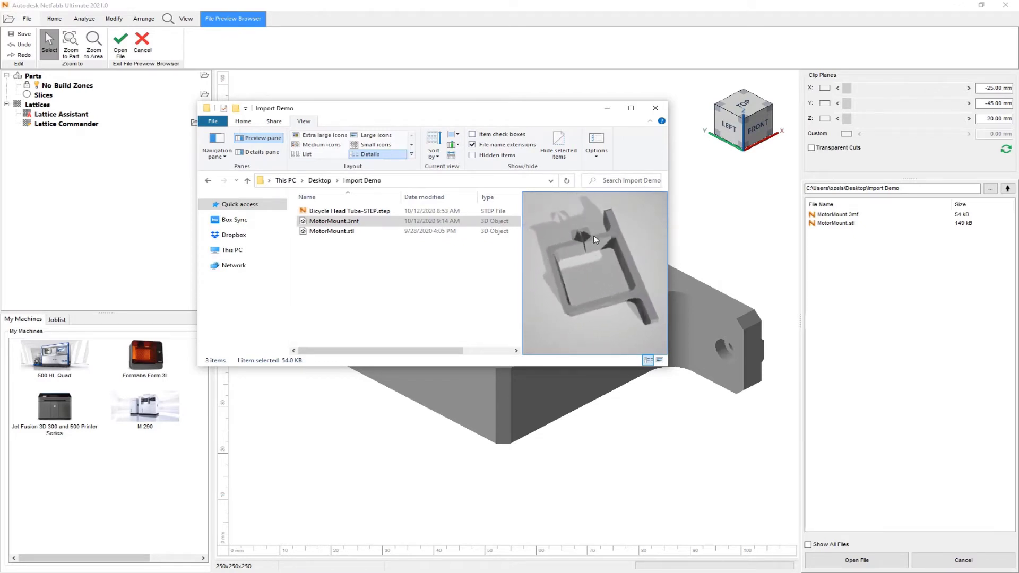
click(836, 223)
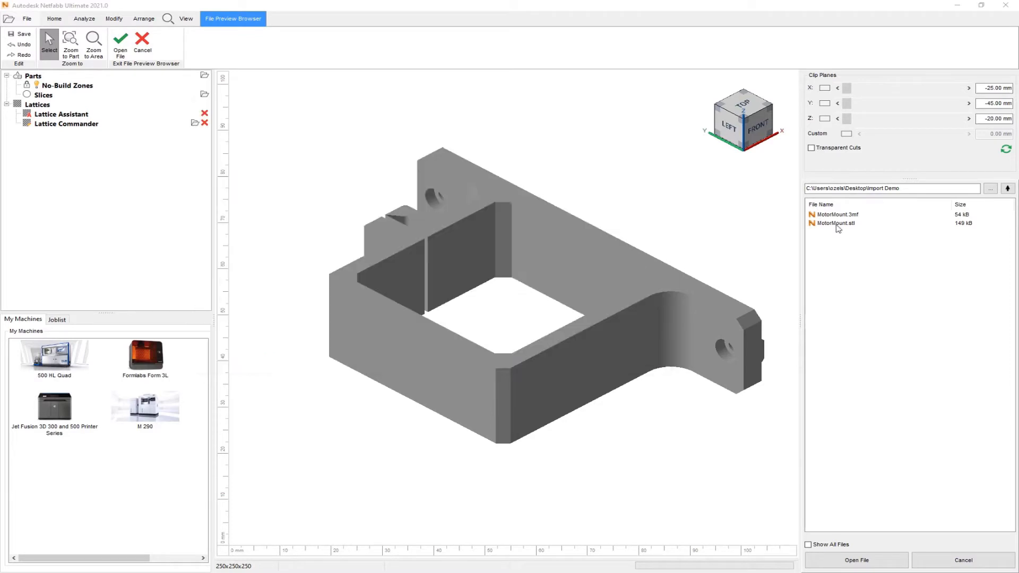
Step: Load MotorMount onto the build platform from the File Preview Browser
click(855, 562)
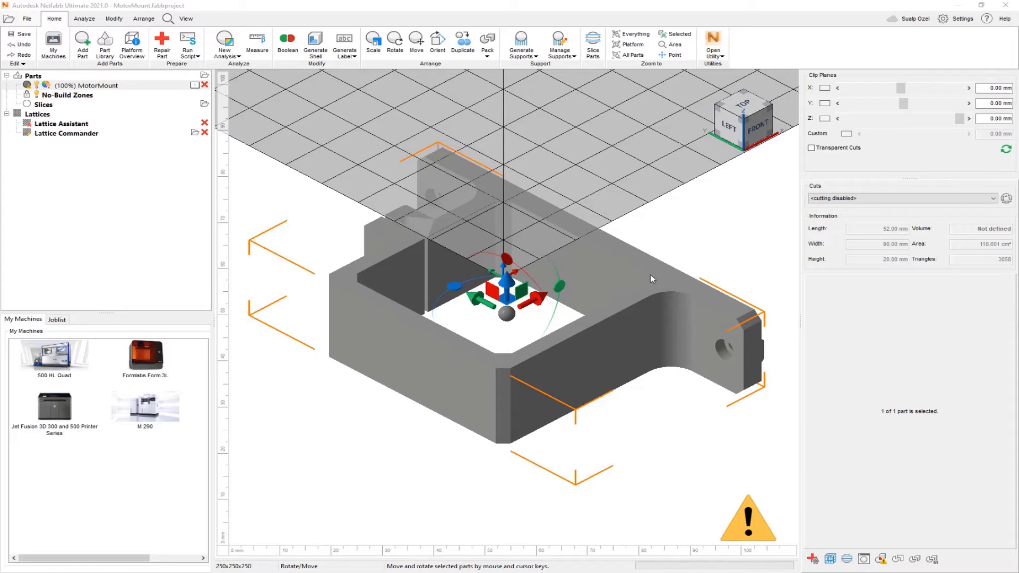
Step: Deselect MotorMount and orbit and zoom in on its triangulated mesh
click(686, 497)
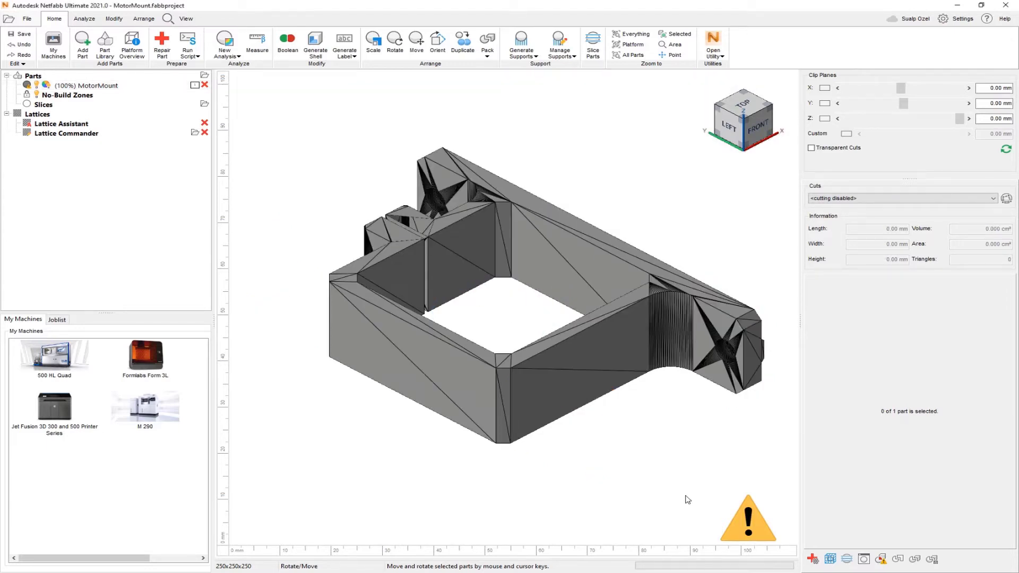
right_drag(542, 479, 714, 469)
scroll(629, 306, up, 5)
scroll(630, 306, up, 4)
right_drag(609, 329, 615, 457)
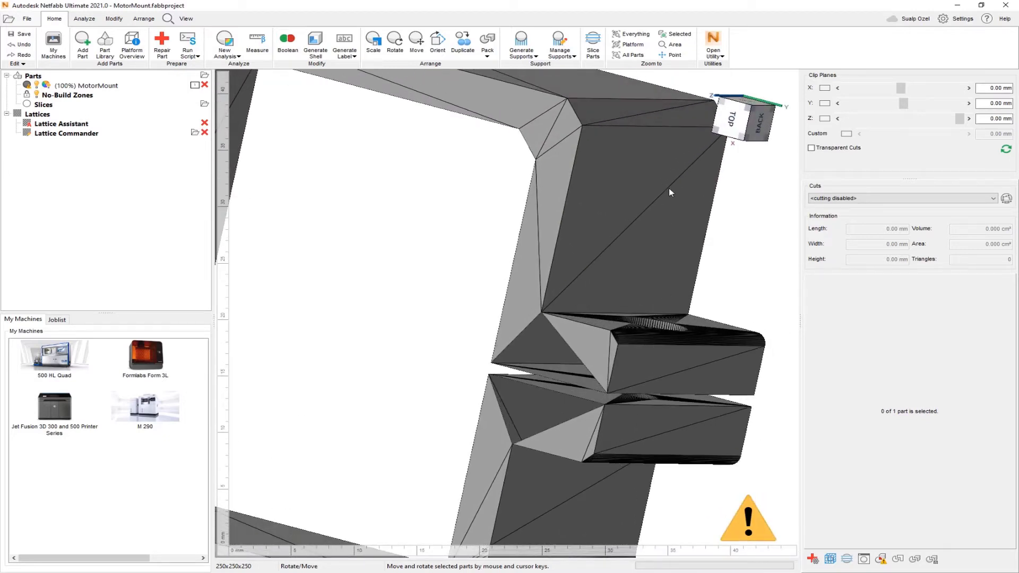
Step: Run the Simple Repair script on MotorMount
click(195, 56)
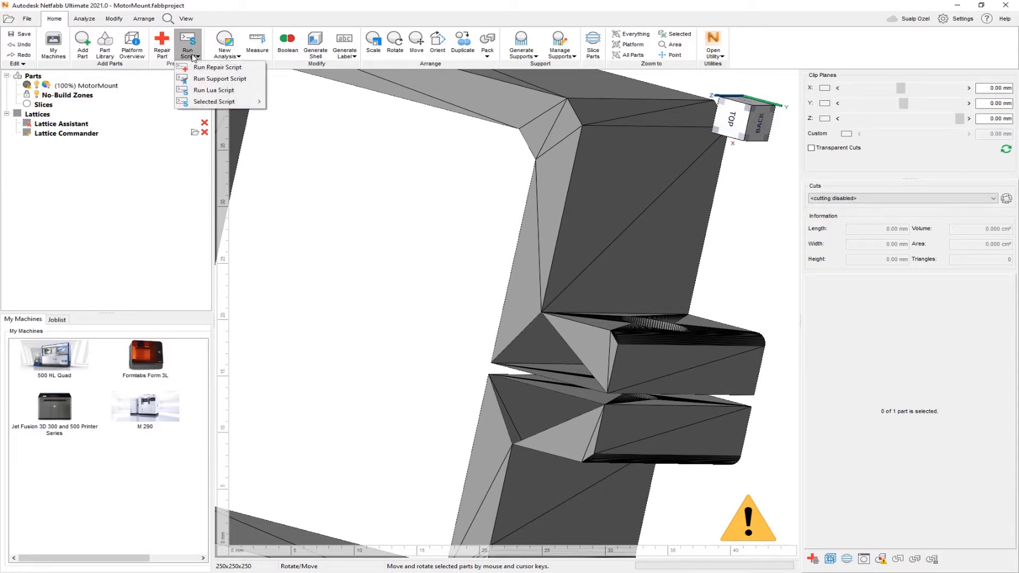
click(206, 68)
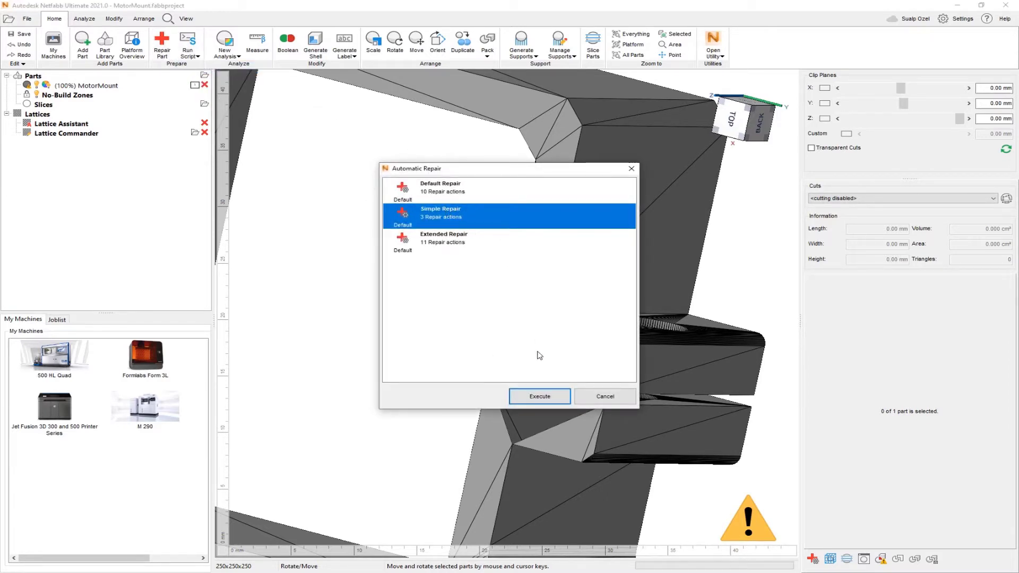
click(540, 396)
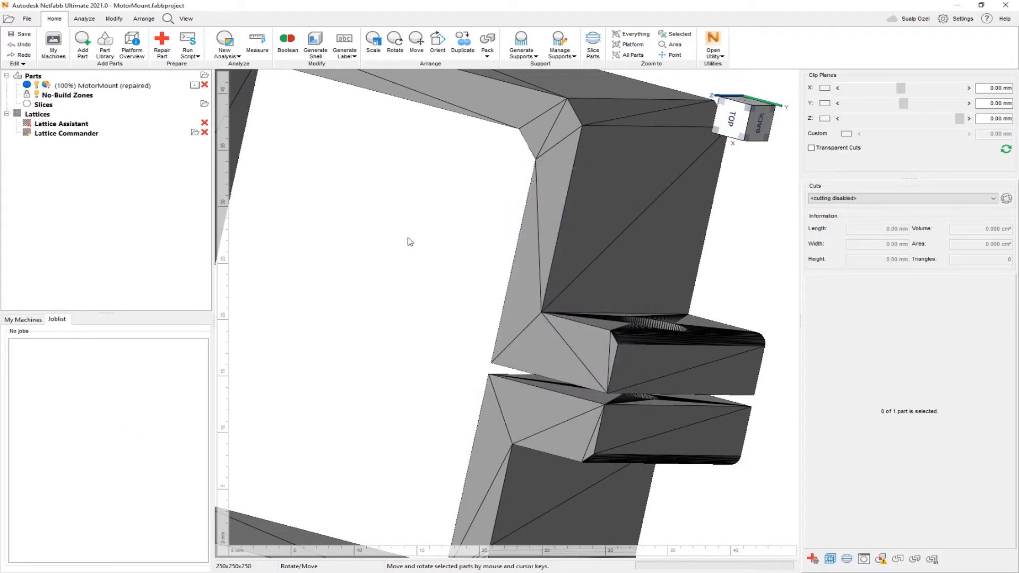
scroll(409, 241, down, 5)
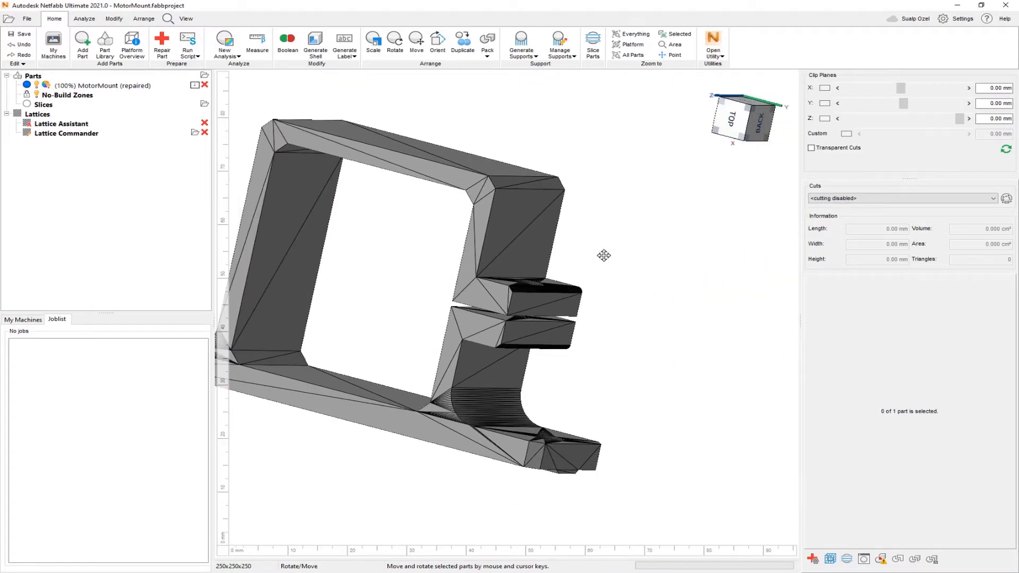
Step: Drop Bicycle Head Tube-STEP.step from the Import Demo folder into the Netfabb project
middle_drag(586, 257, 677, 252)
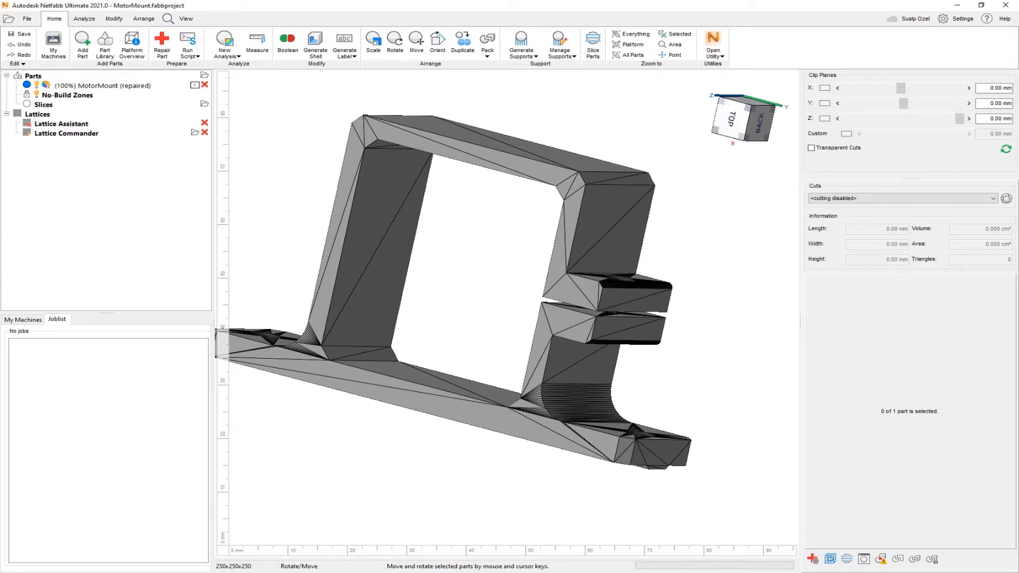
drag(1018, 297, 691, 201)
drag(719, 307, 474, 285)
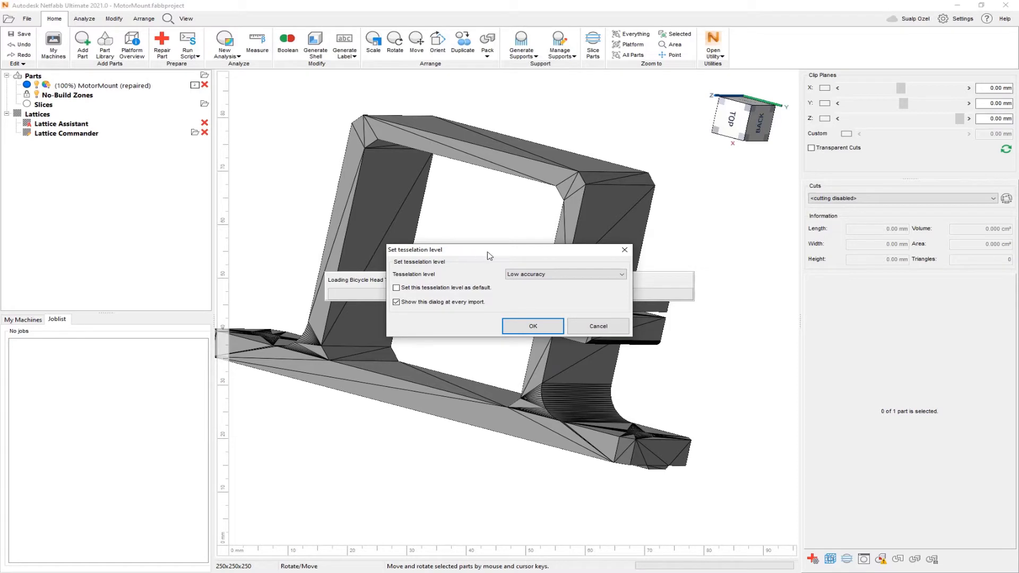
Step: Import Bicycle Head Tube at Low accuracy and turn off the tessellation prompt for future imports
click(547, 276)
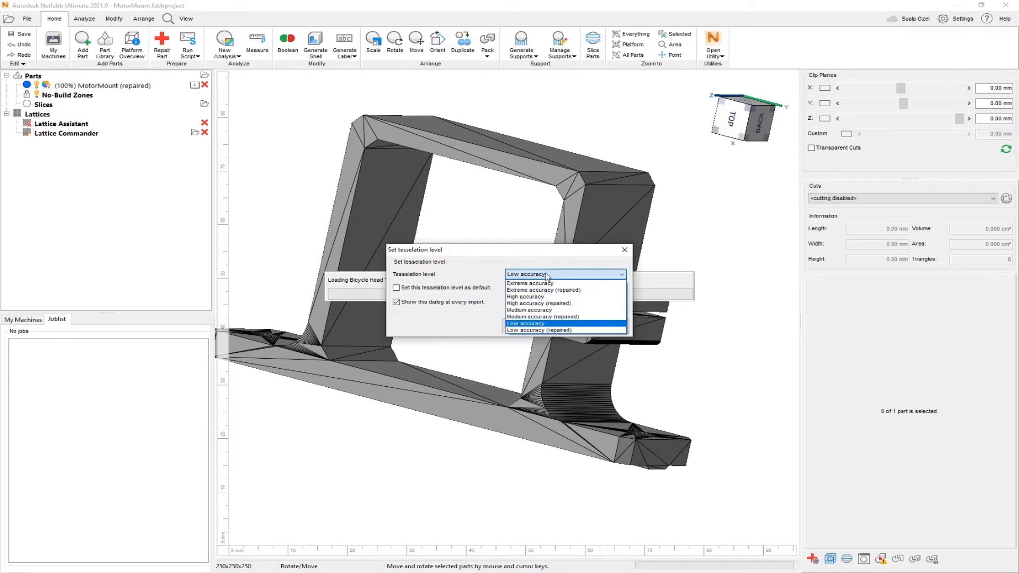
click(557, 253)
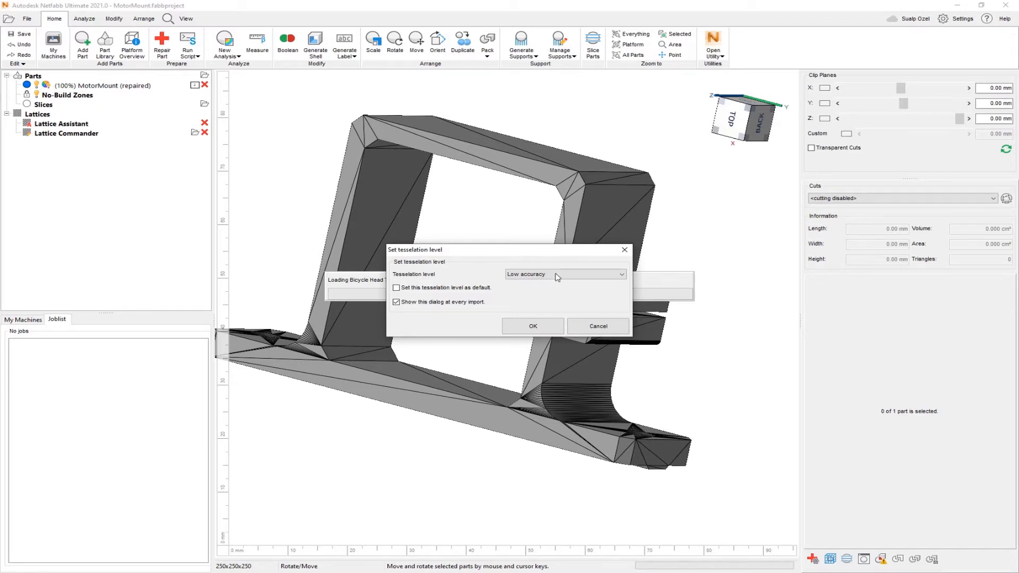
click(557, 275)
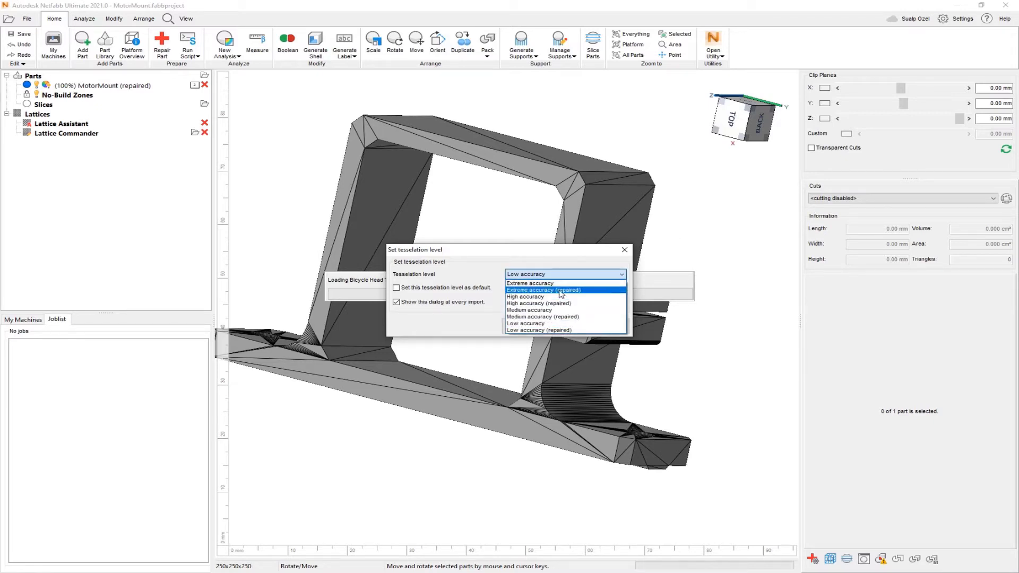
click(578, 251)
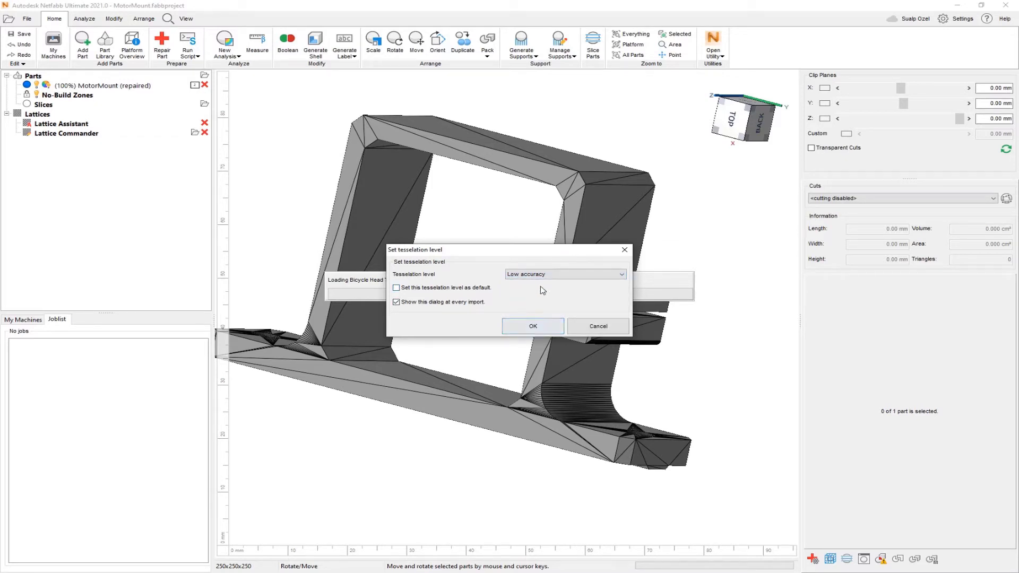
click(398, 303)
click(533, 326)
click(286, 216)
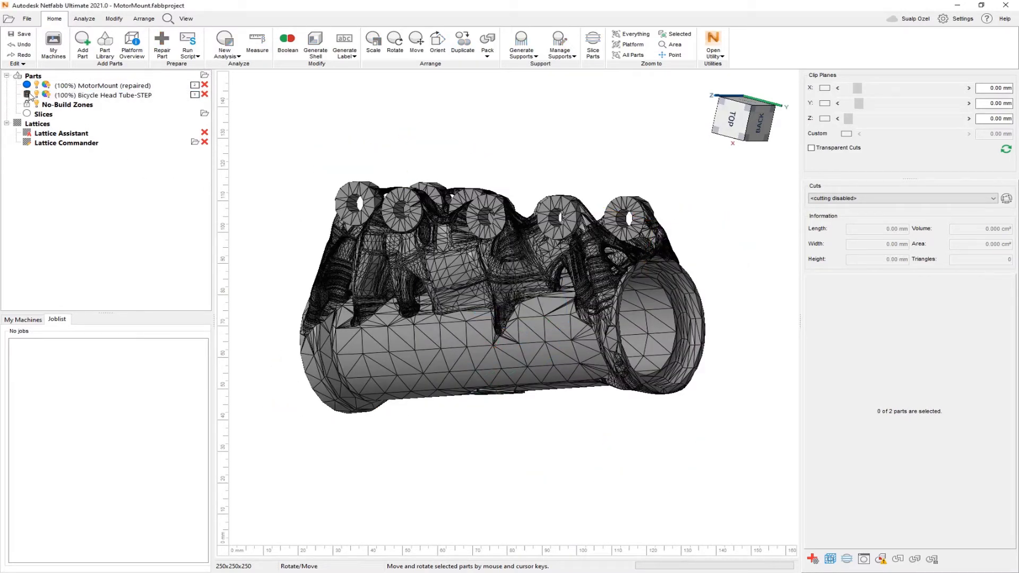
Step: Retessellate Bicycle Head Tube-STEP using the High accuracy preset
click(142, 95)
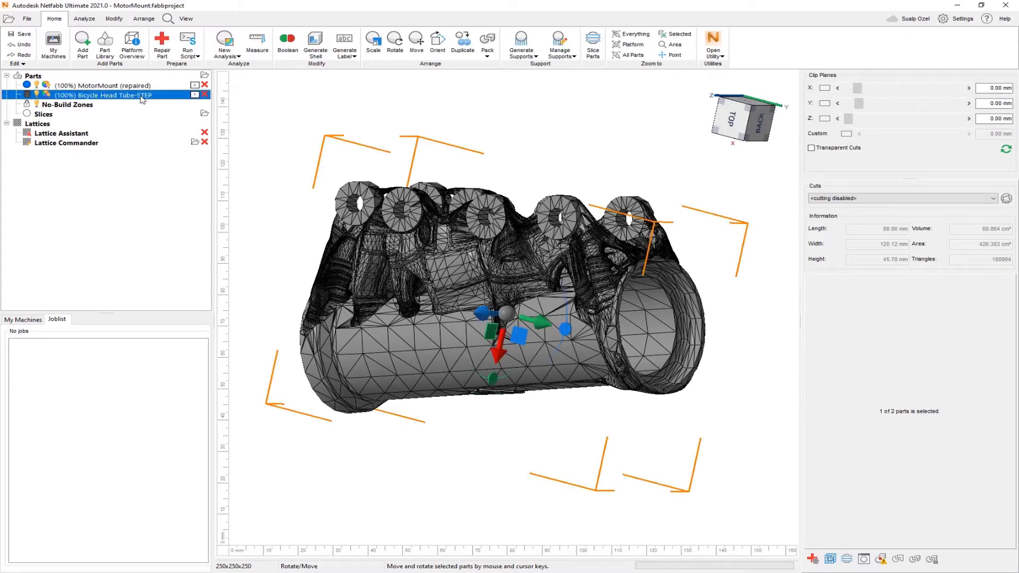
right_click(142, 99)
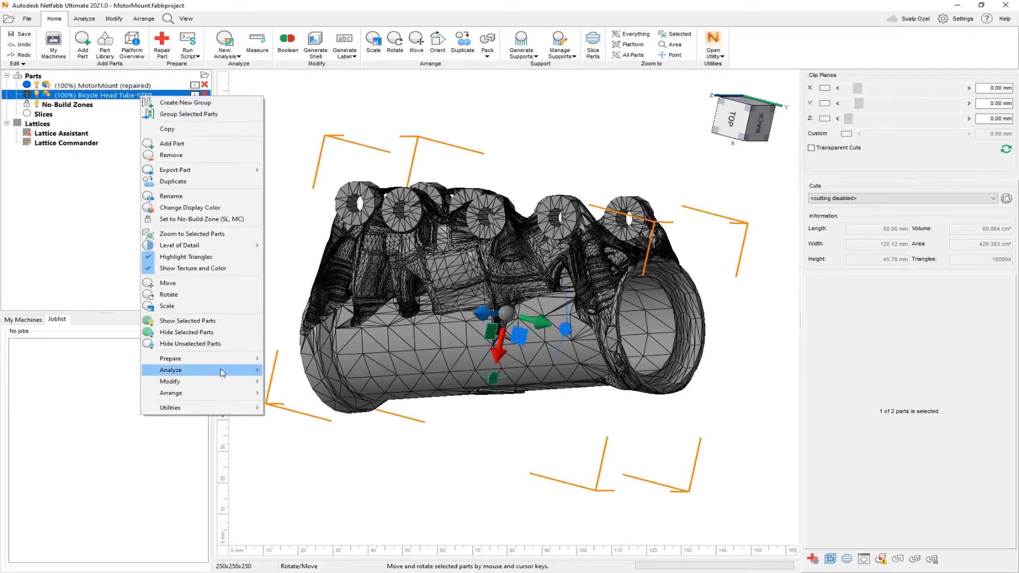
mouse_move(222, 373)
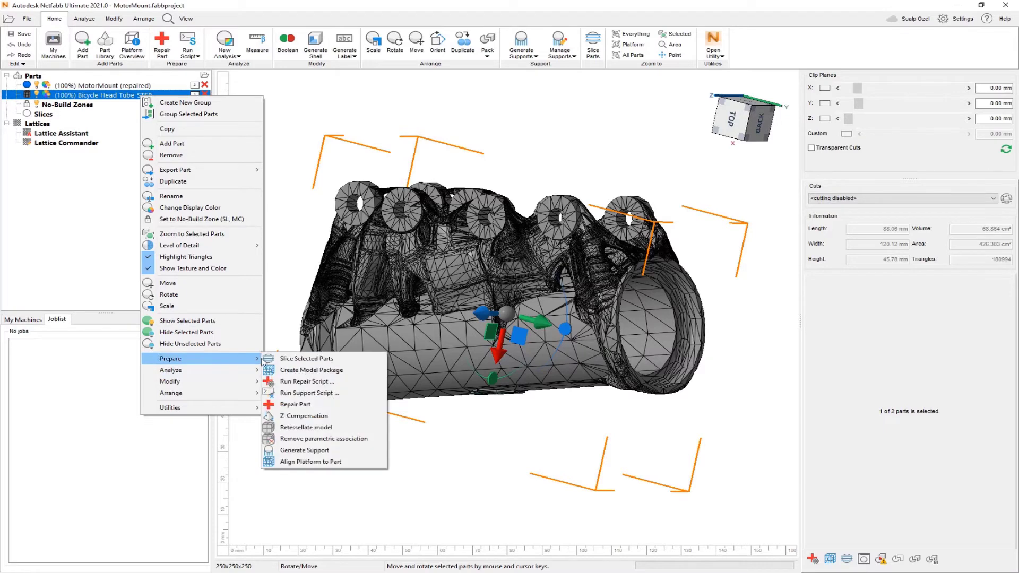
click(326, 429)
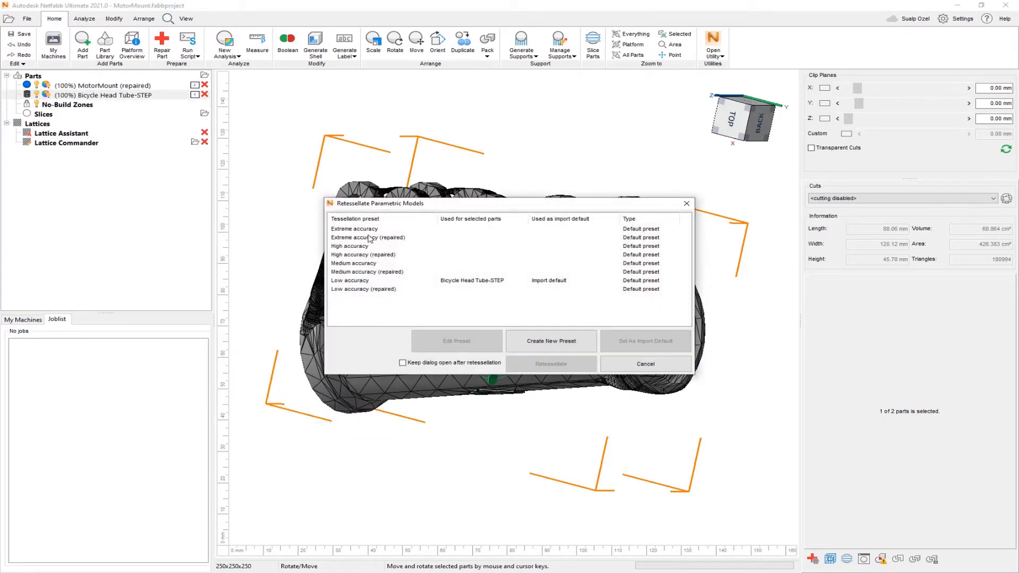
click(366, 247)
click(569, 367)
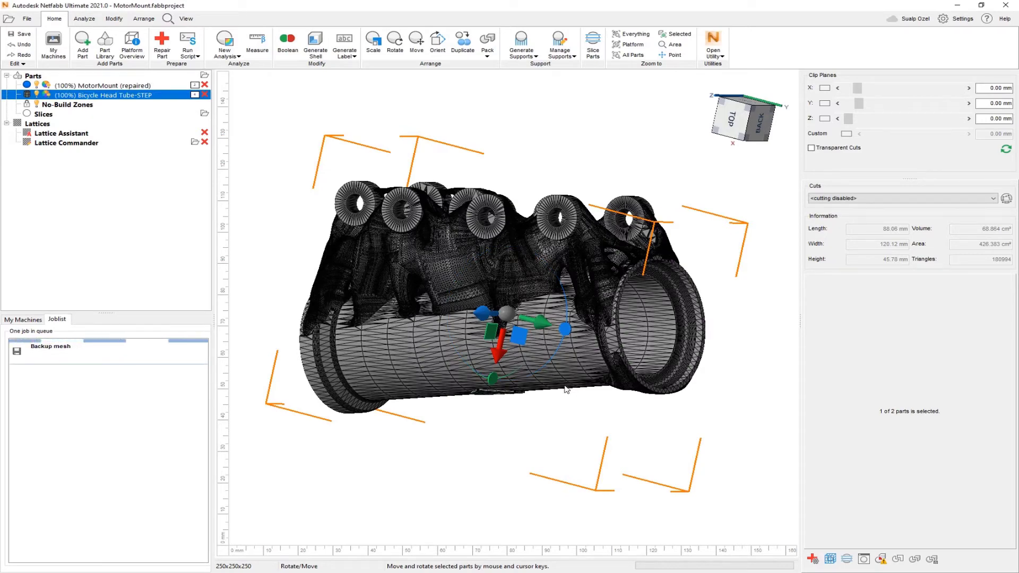
Step: Orbit and zoom on the retessellated head tube, then show the My Machines list
right_drag(705, 278, 645, 157)
scroll(514, 303, up, 3)
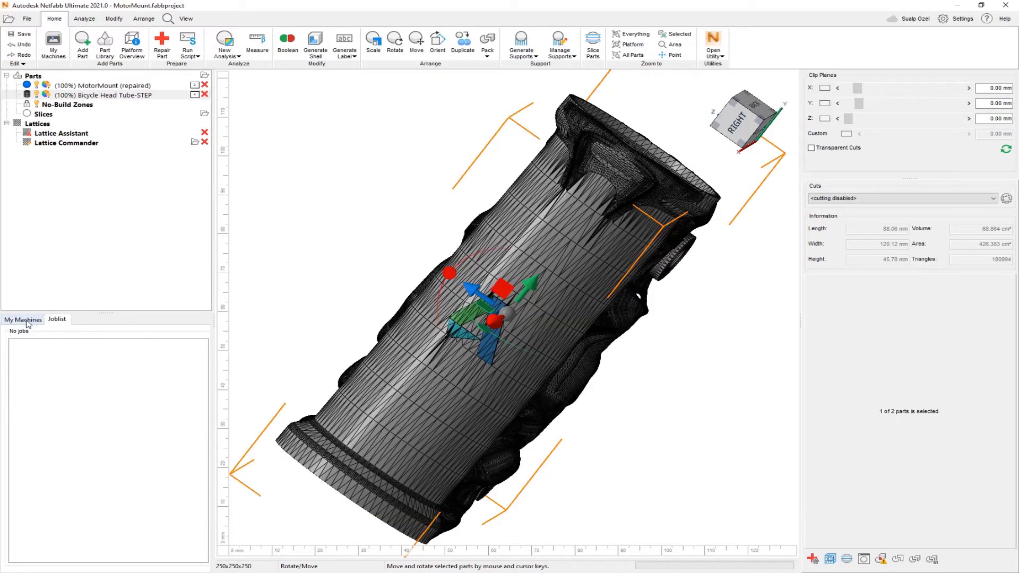
click(27, 321)
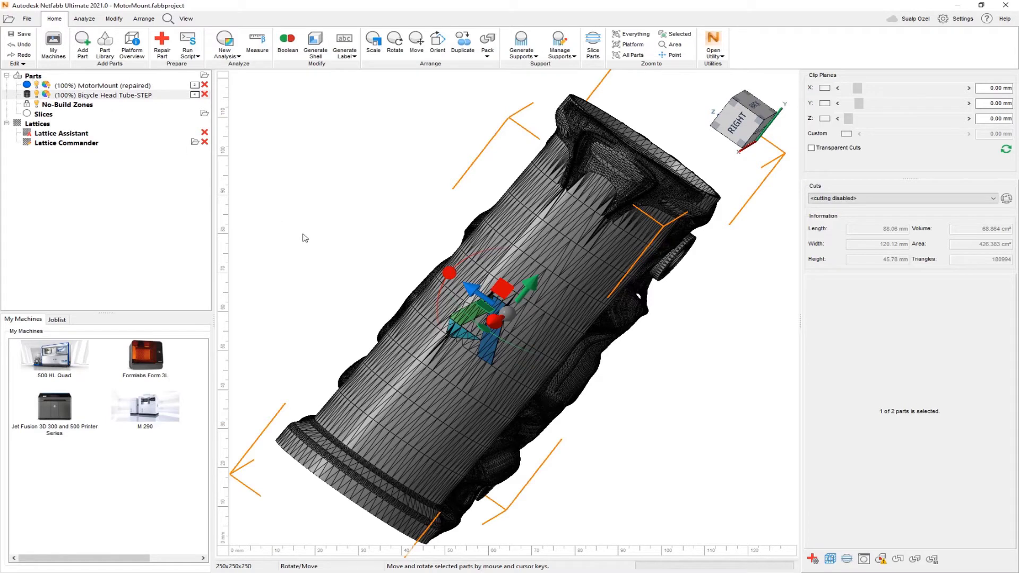
Step: Add a Jet Fusion 3D 300 and 500 build platform (380×284×380) to the project
double_click(55, 408)
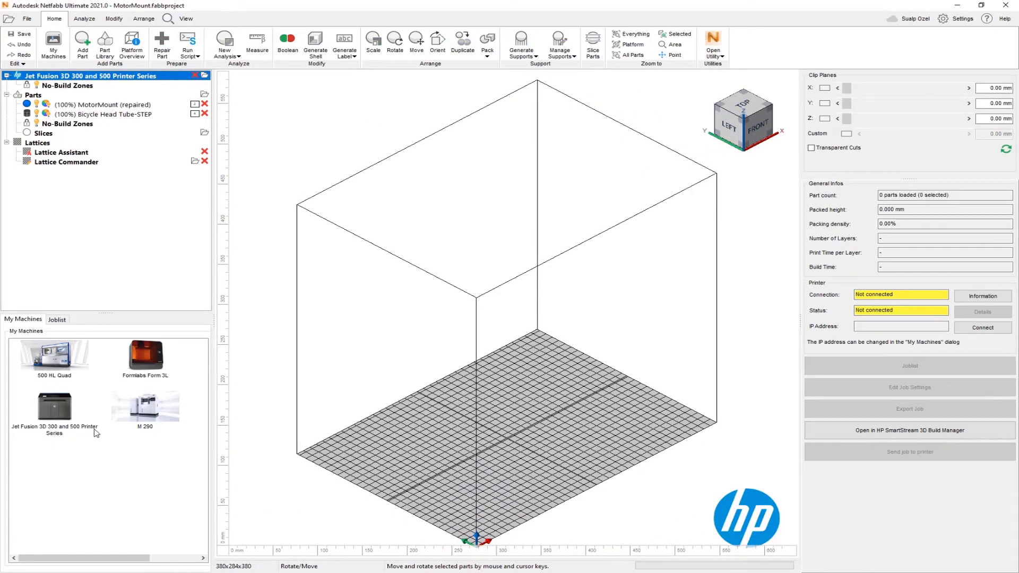
click(84, 44)
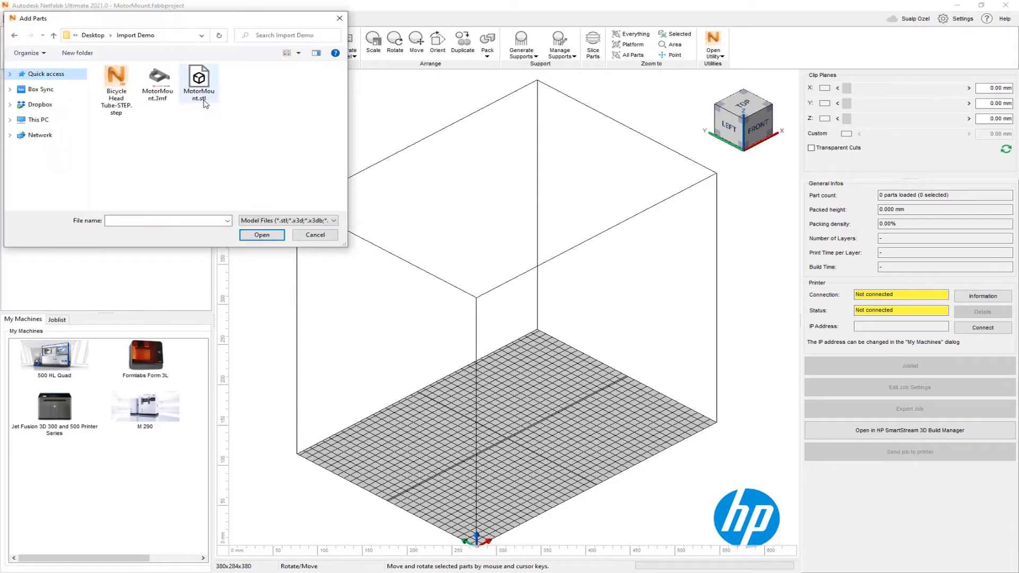
Step: Choose MotorMount.stl in the Add Parts dialog and import it onto the Jet Fusion platform
click(205, 97)
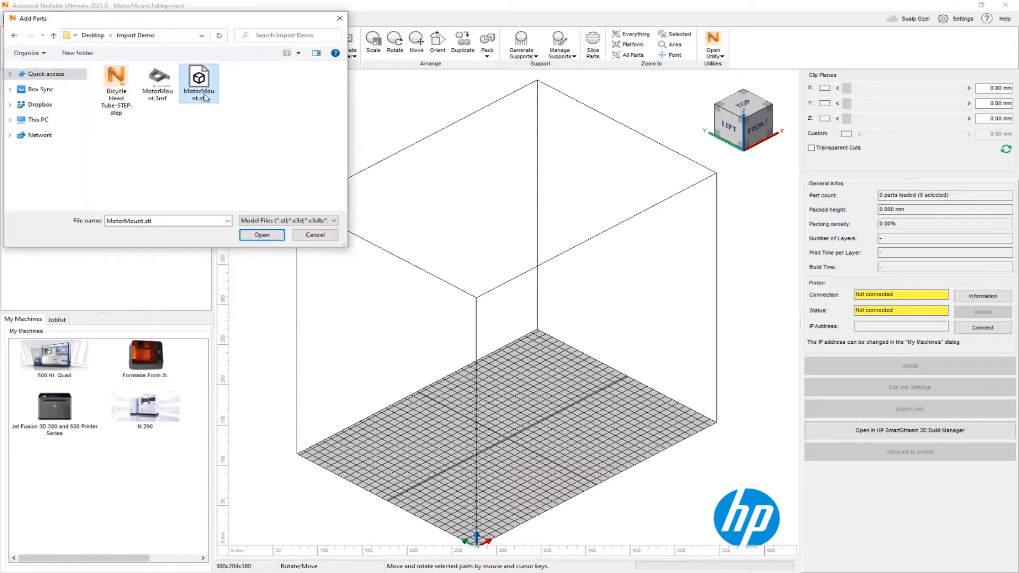
click(280, 237)
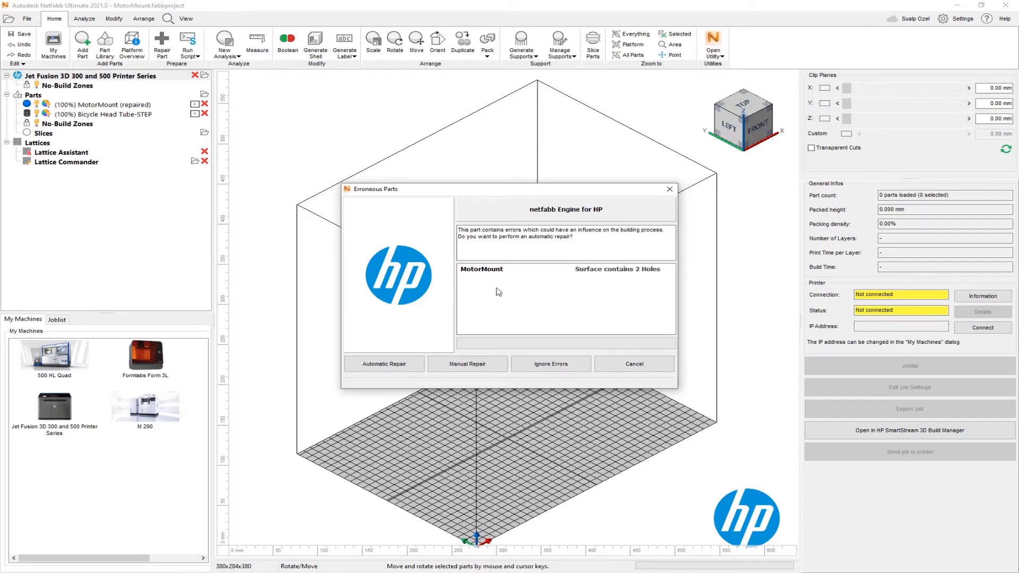
Step: Automatically repair the 2 holes in MotorMount and zoom in to inspect the part
click(384, 365)
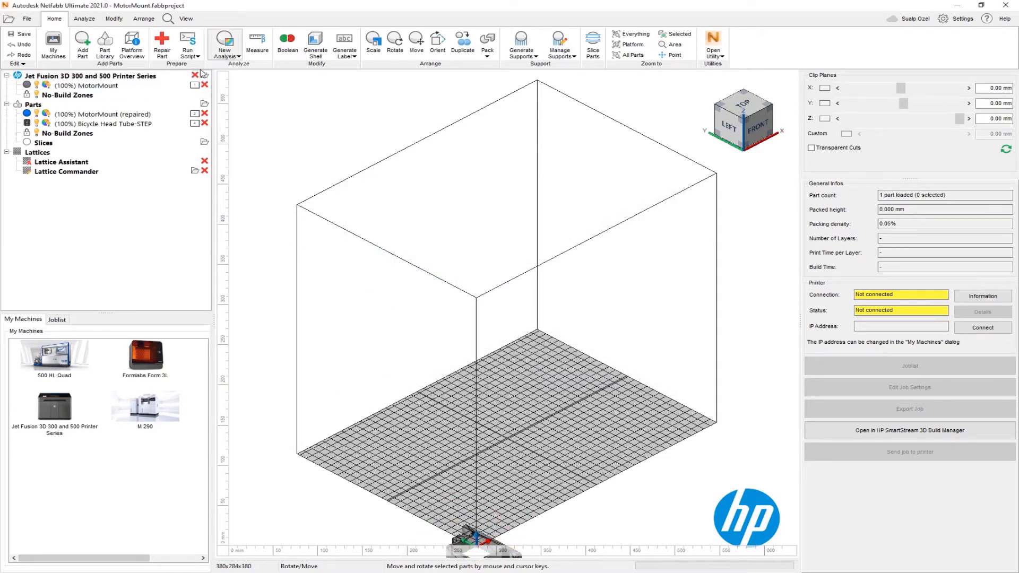
double_click(110, 87)
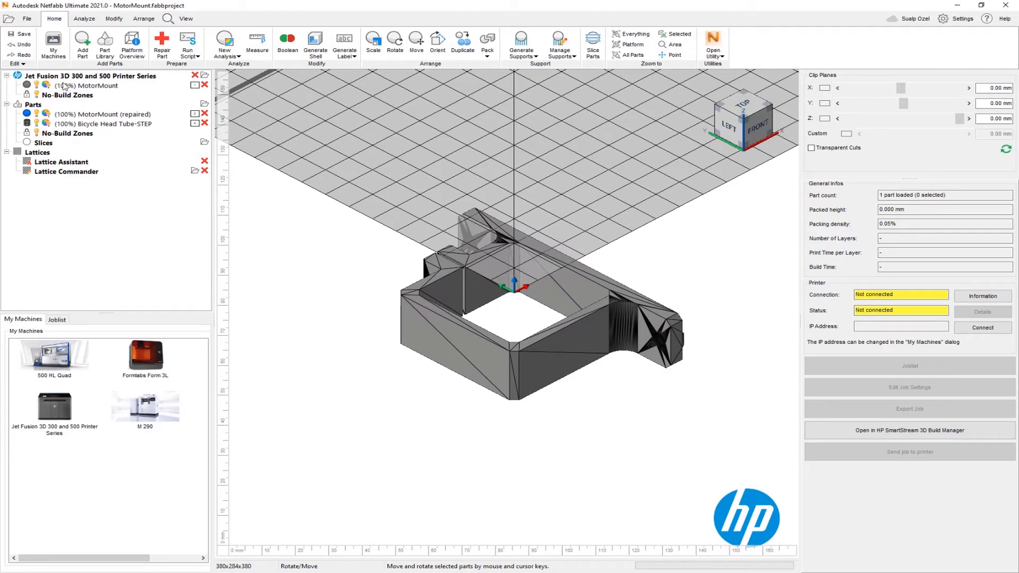
click(27, 18)
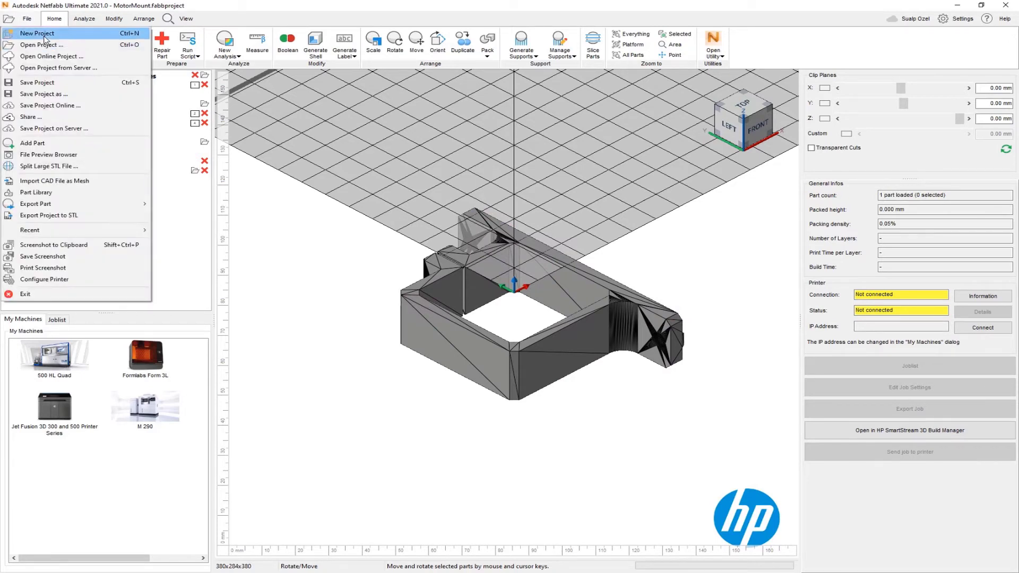
Step: Discard changes for a new empty 250×250×250 project and bring the Import Demo folder over the viewport
click(42, 34)
click(540, 293)
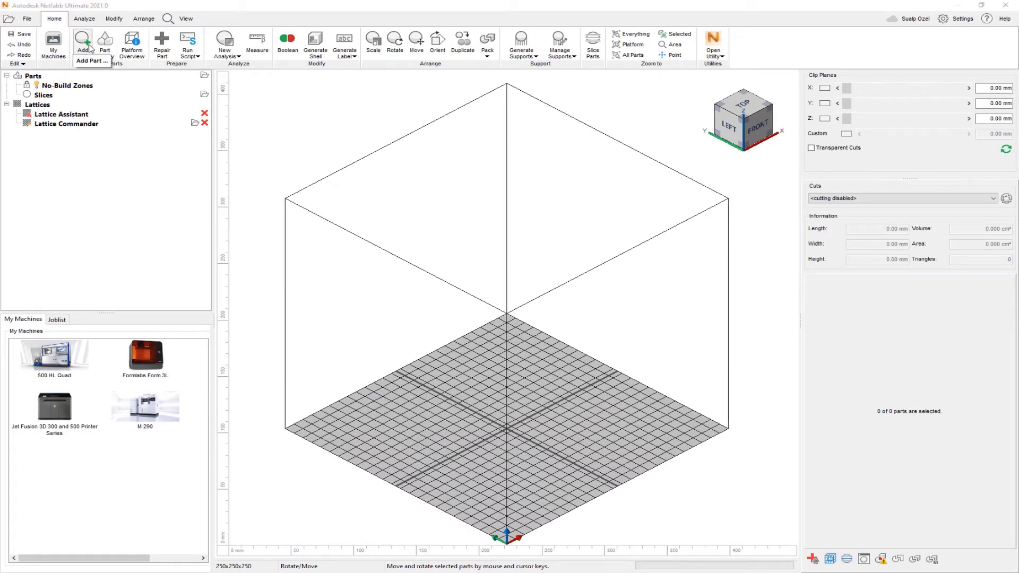
click(27, 19)
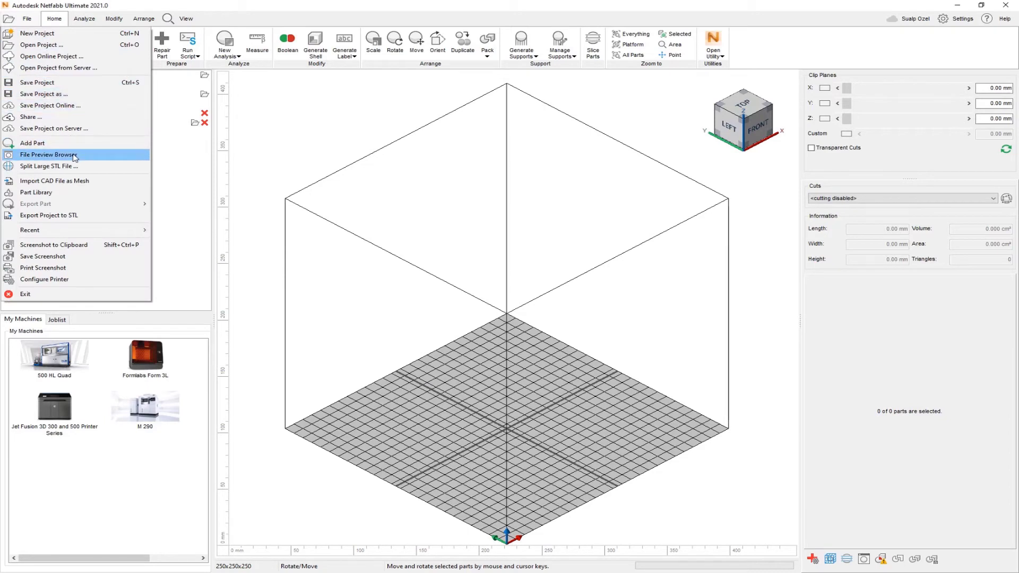
click(480, 199)
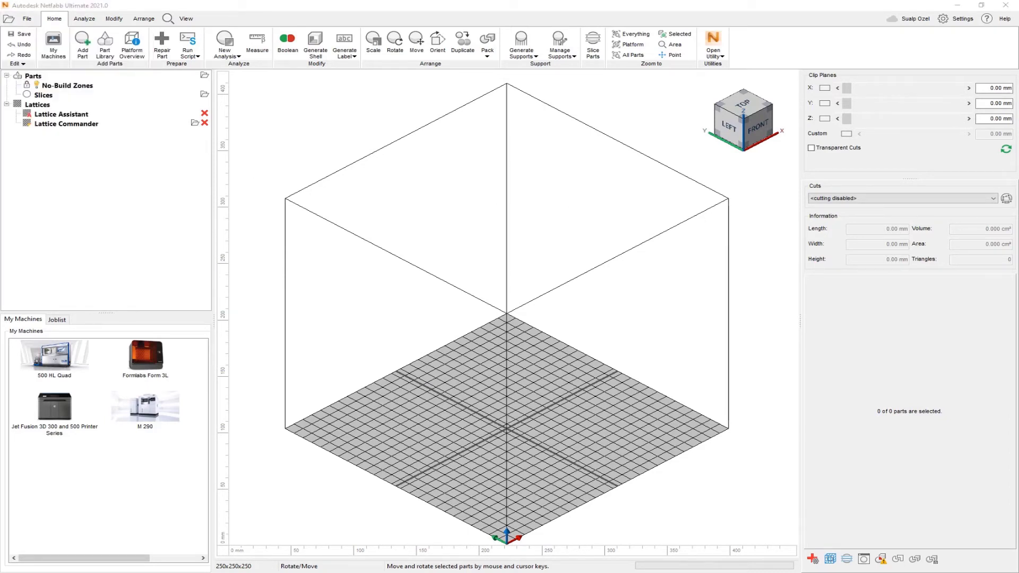
drag(1018, 232, 718, 177)
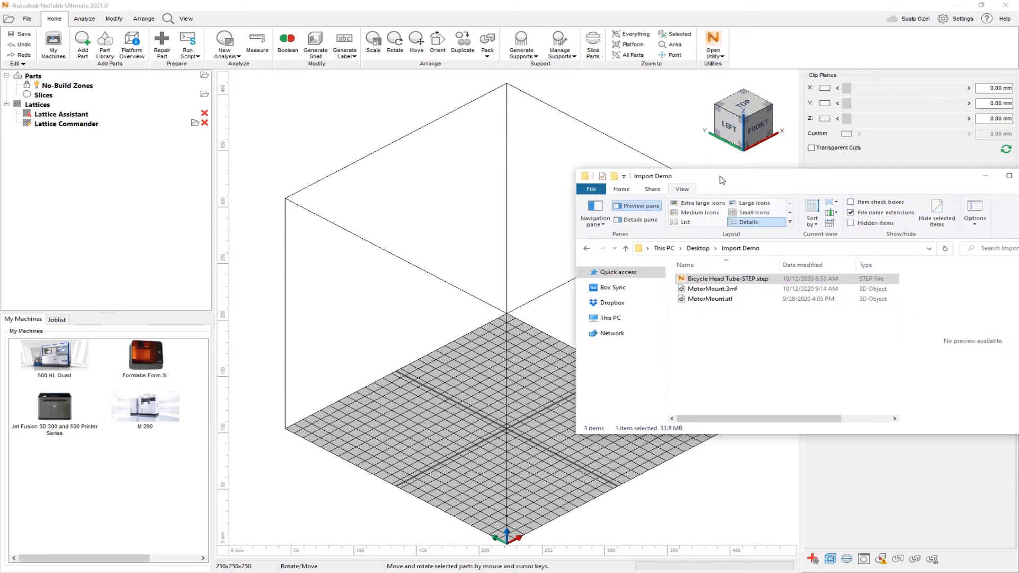
click(958, 18)
Step: Set Import and Export > Use Advanced File Import to Yes and save the settings
click(855, 35)
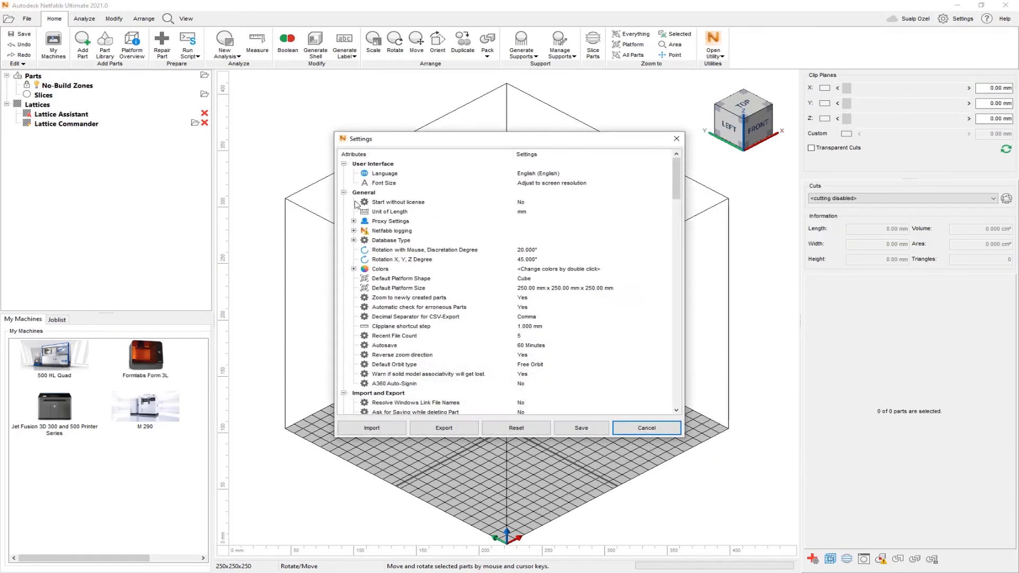
click(344, 192)
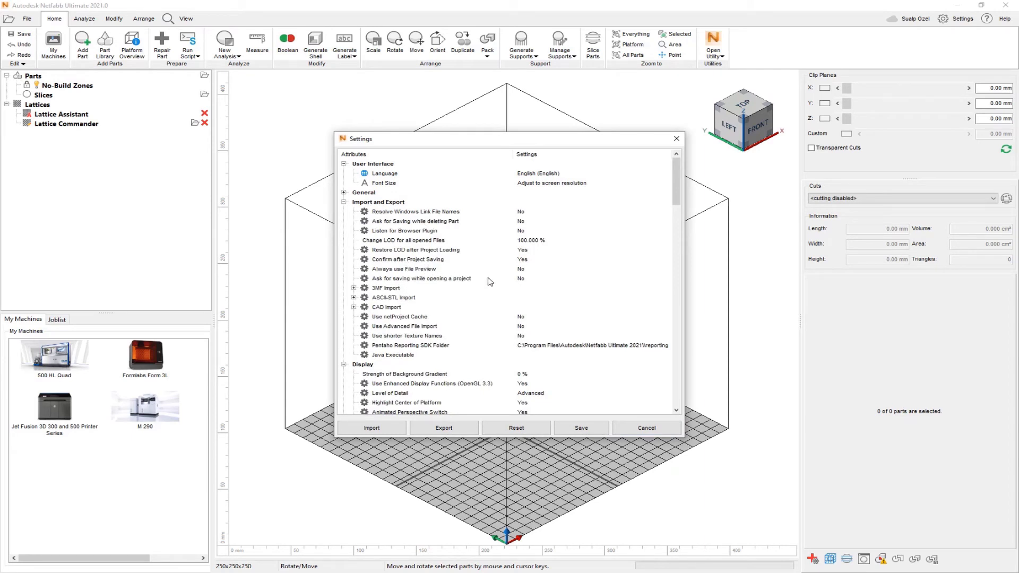
click(536, 328)
click(536, 327)
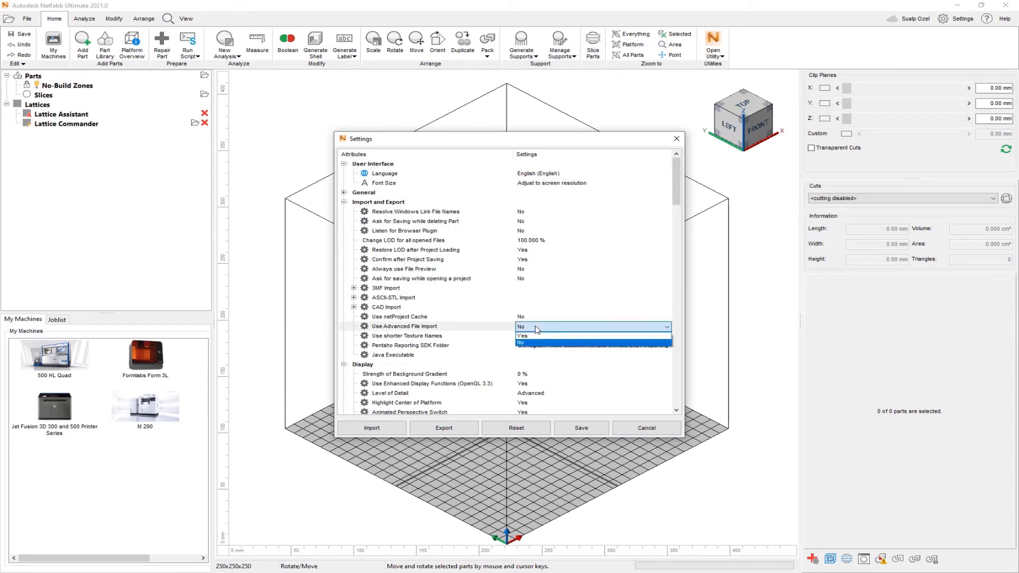
click(538, 335)
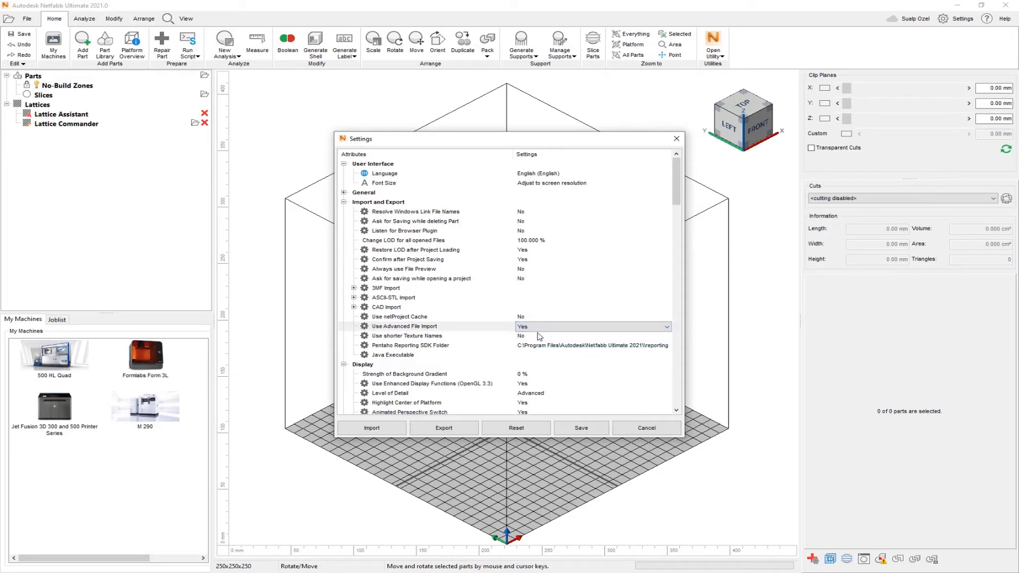
click(587, 428)
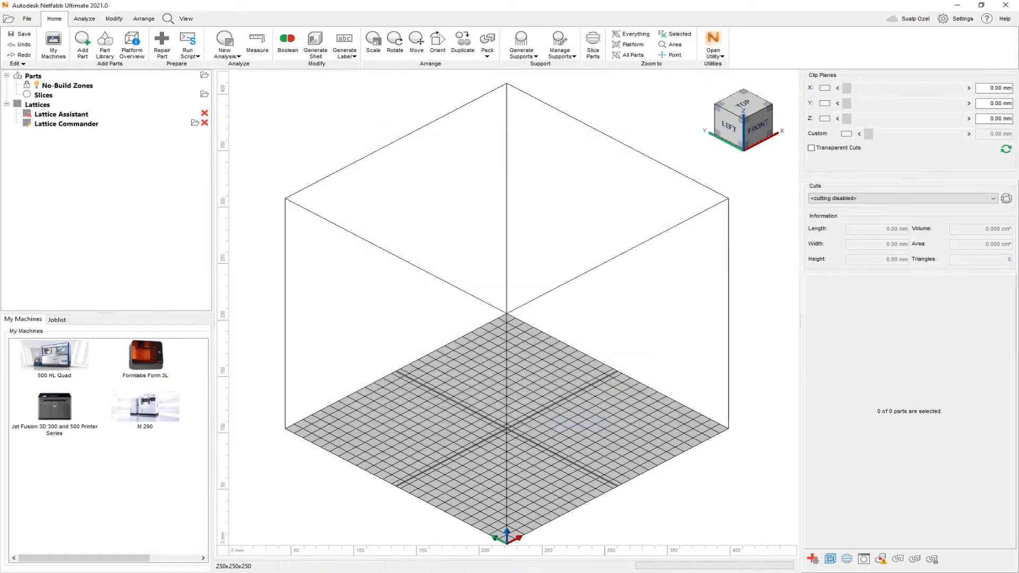
key(alt+Tab)
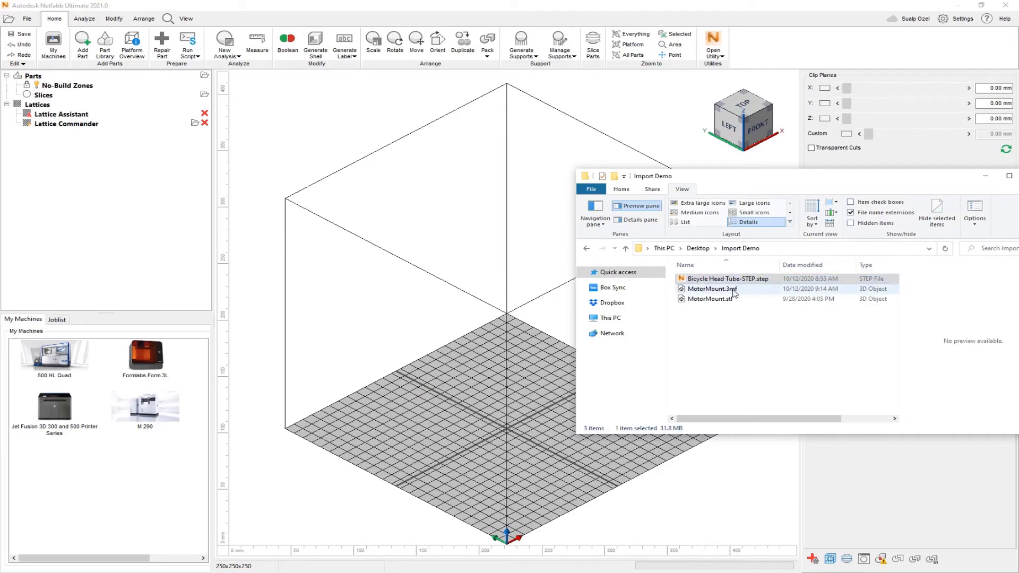
Step: Drag MotorMount.stl into the Netfabb build room and set the import quantity to 10
click(742, 337)
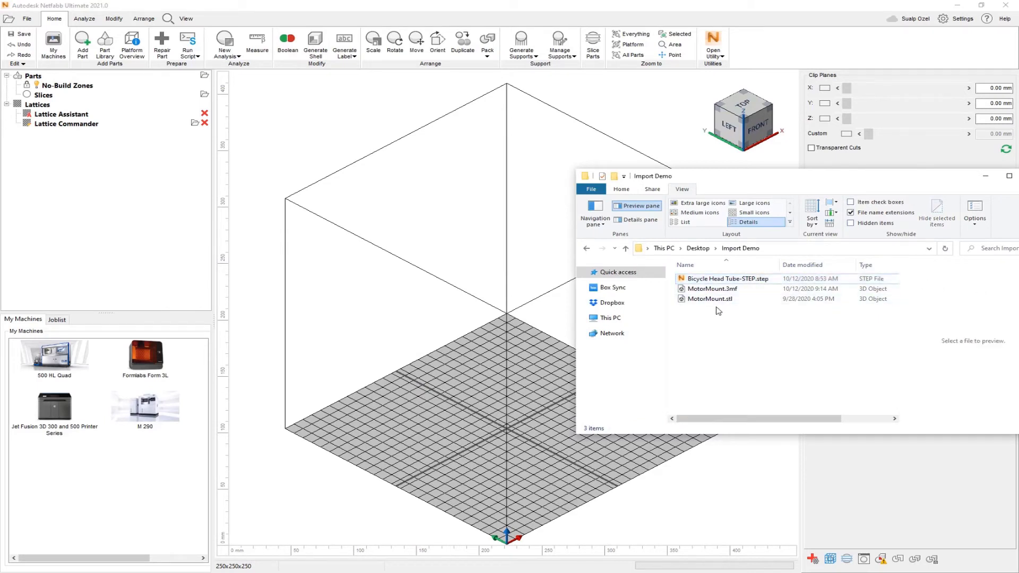
drag(708, 299, 468, 283)
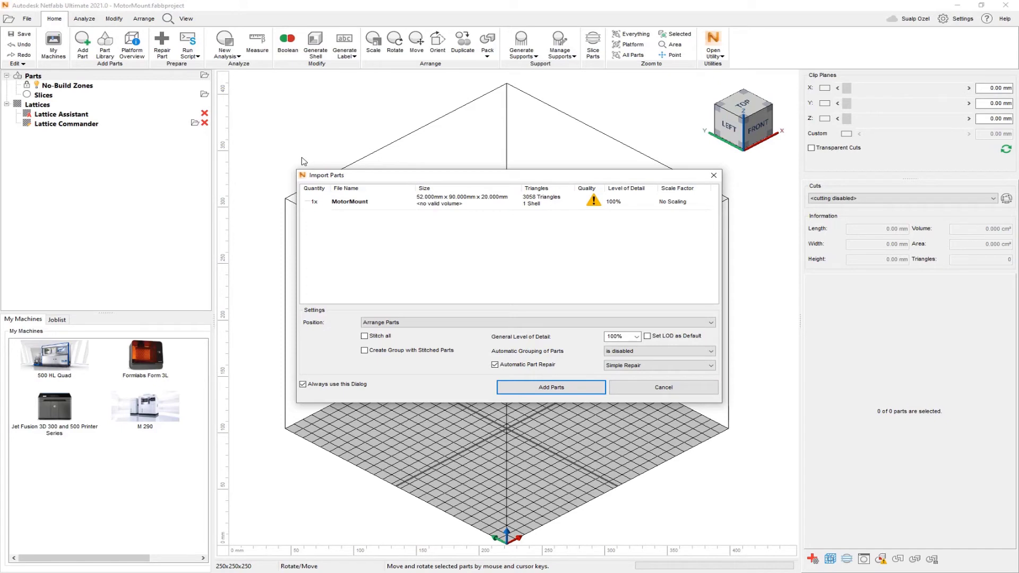
click(315, 206)
click(315, 206)
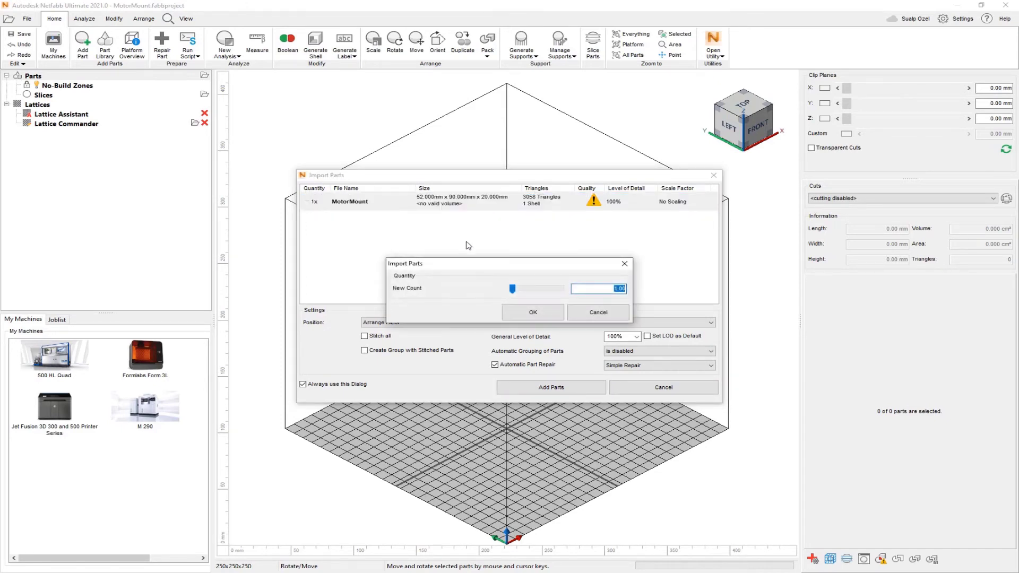
text(0)
click(533, 312)
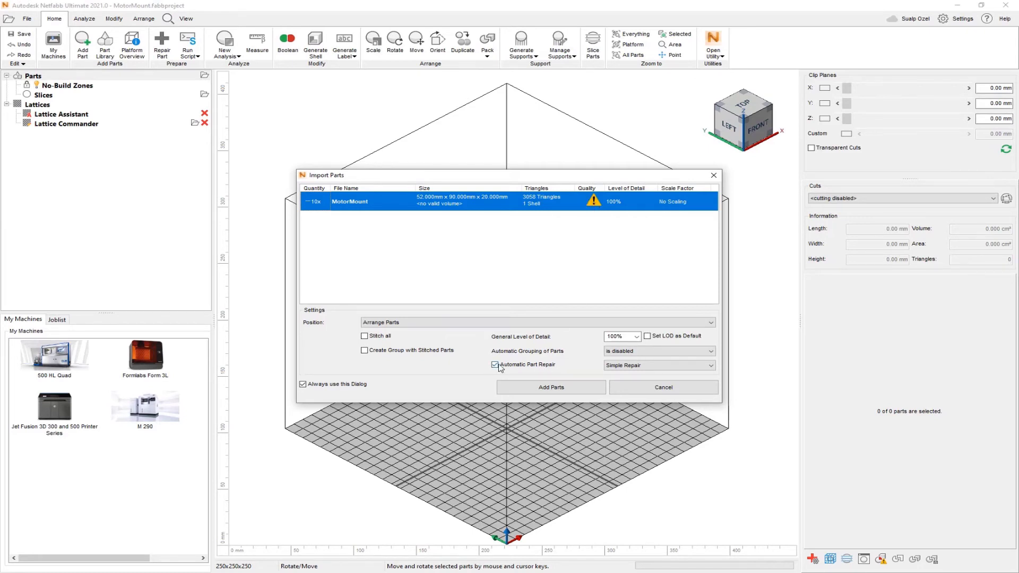
Step: Keep Simple Repair and Arrange Parts, add the ten MotorMount copies, then deselect them
click(647, 366)
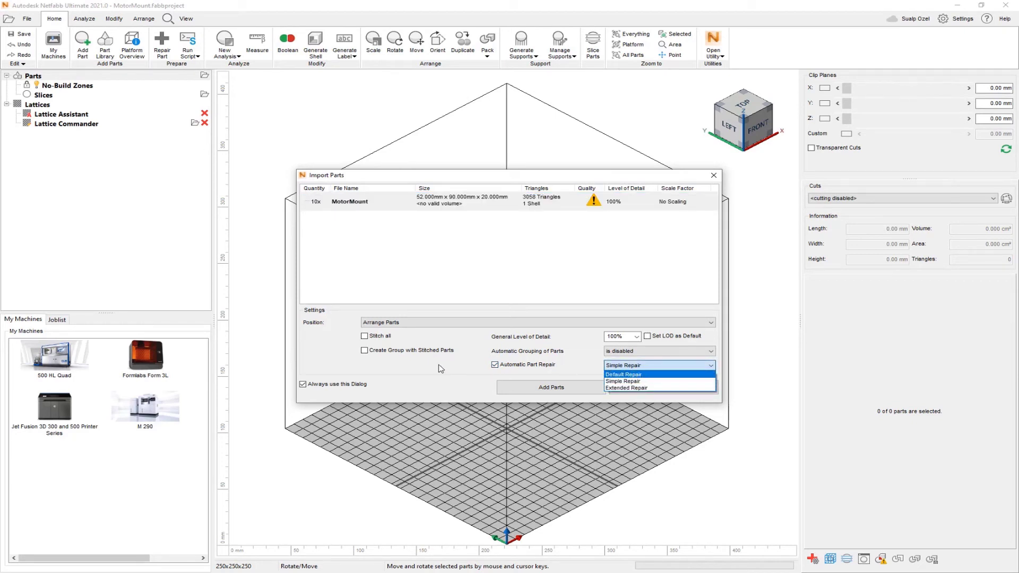
click(440, 368)
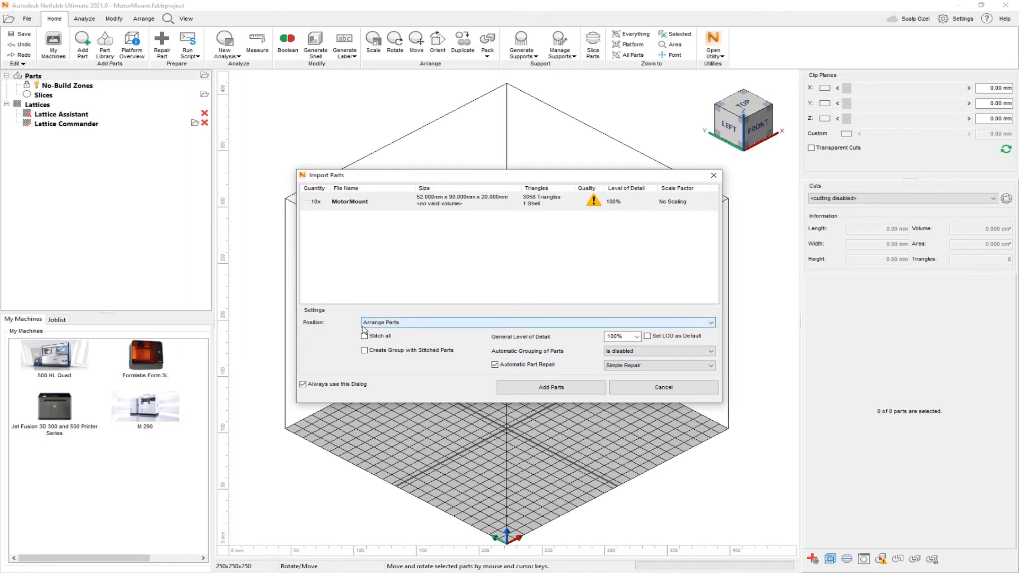
click(440, 322)
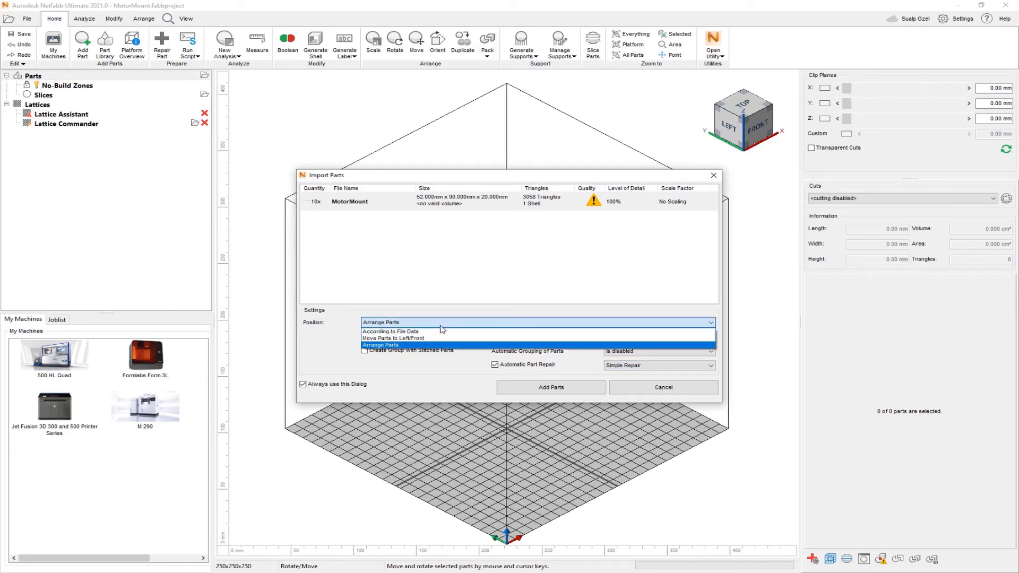
click(440, 325)
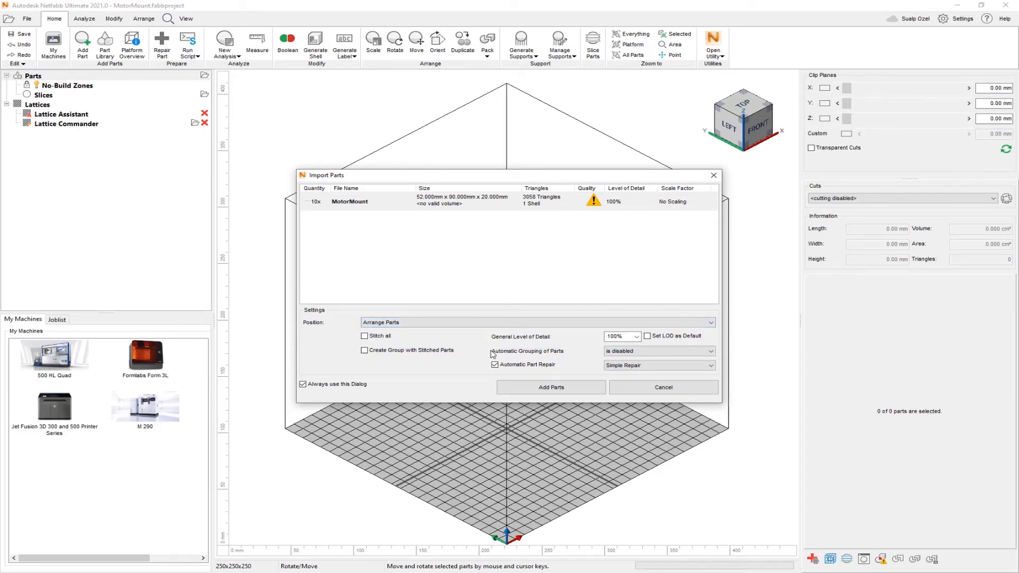
click(570, 393)
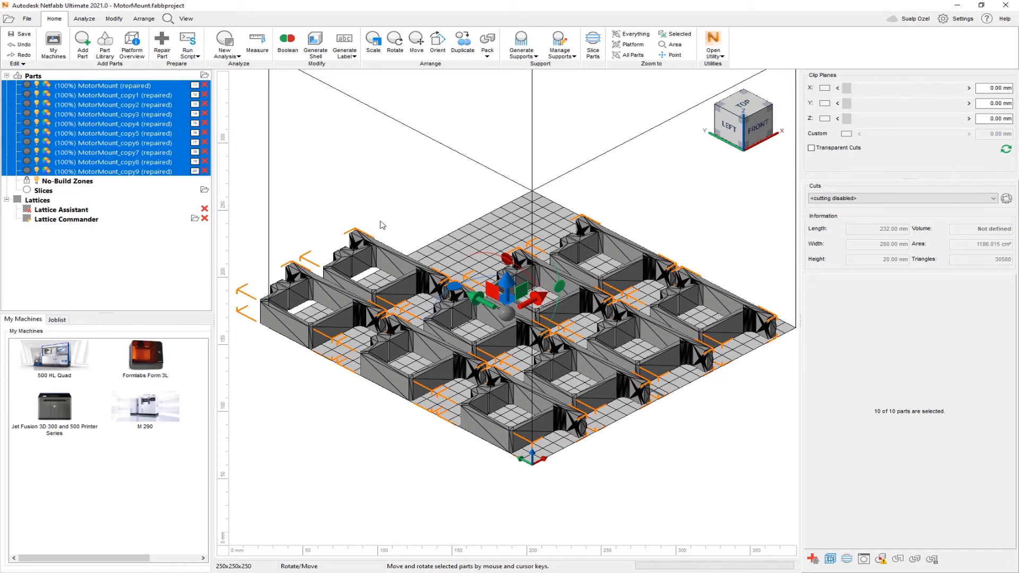
click(380, 209)
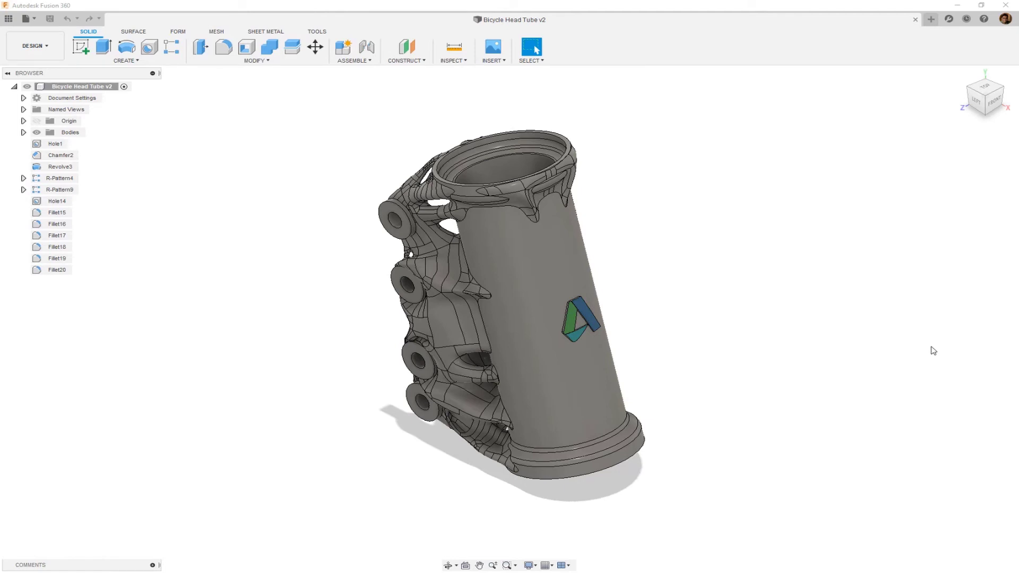
Step: Transfer the Bicycle Head Tube component to Netfabb via TOOLS > Make > Netfabb for Fusion 360
mouse_move(832, 365)
shift+middle_down()
mouse_move(703, 355)
mouse_move(843, 355)
shift+middle_up()
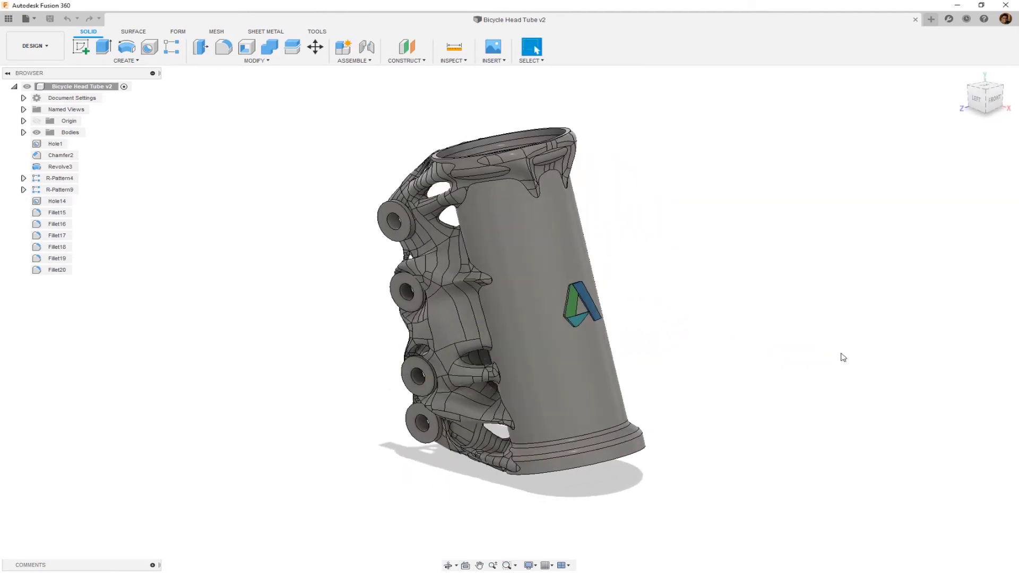
click(318, 33)
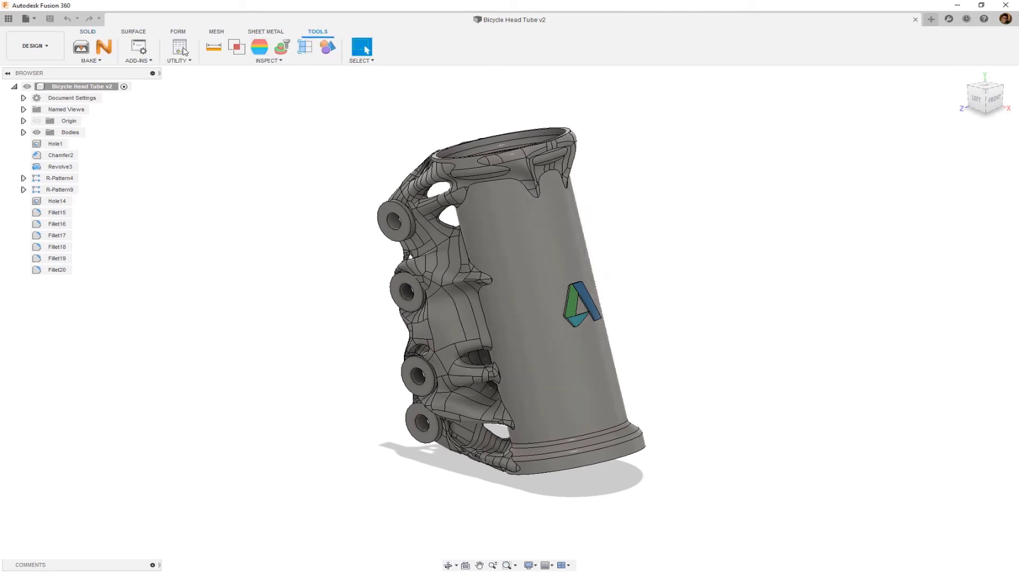
click(90, 60)
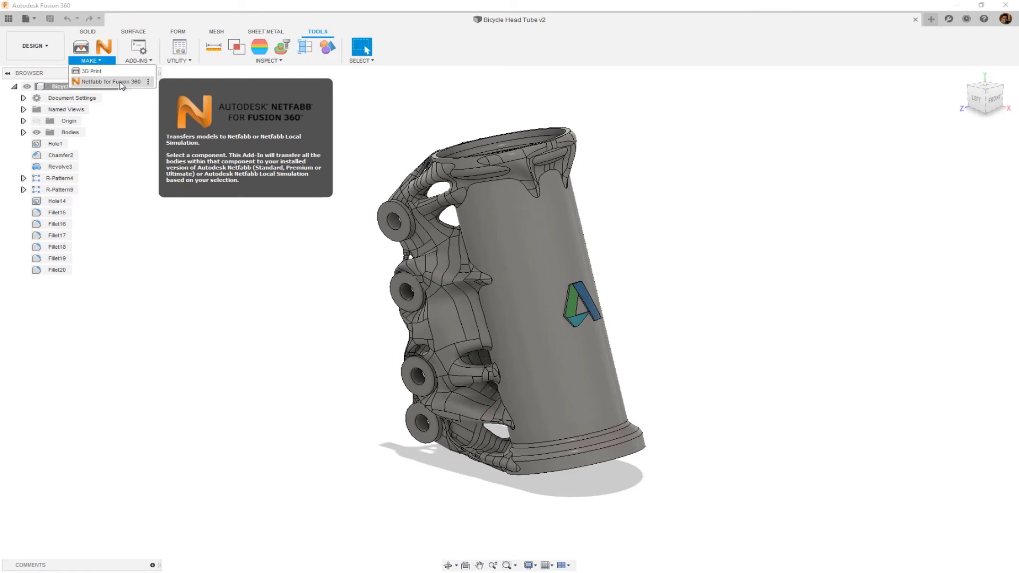
click(109, 82)
click(477, 233)
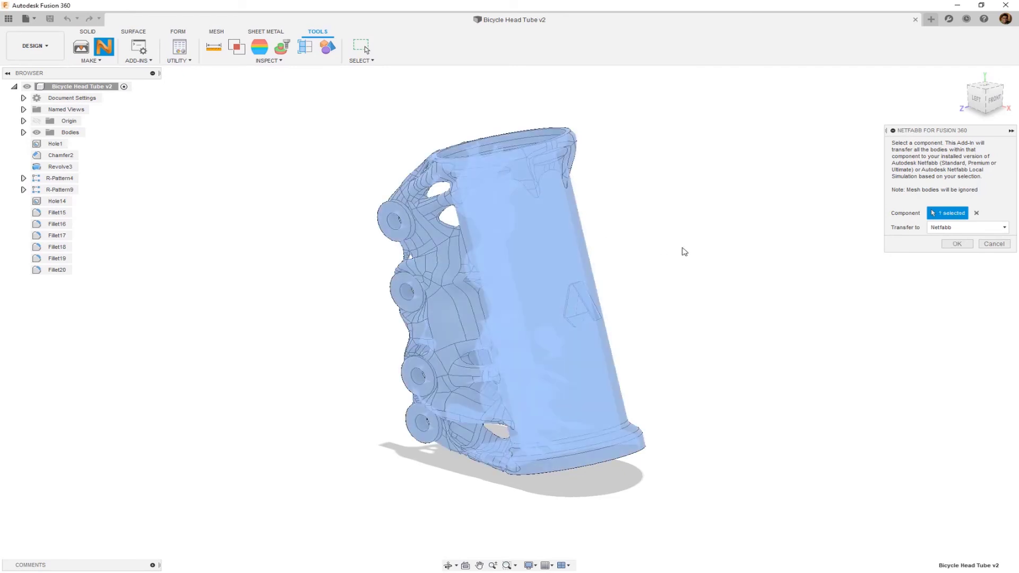
click(944, 228)
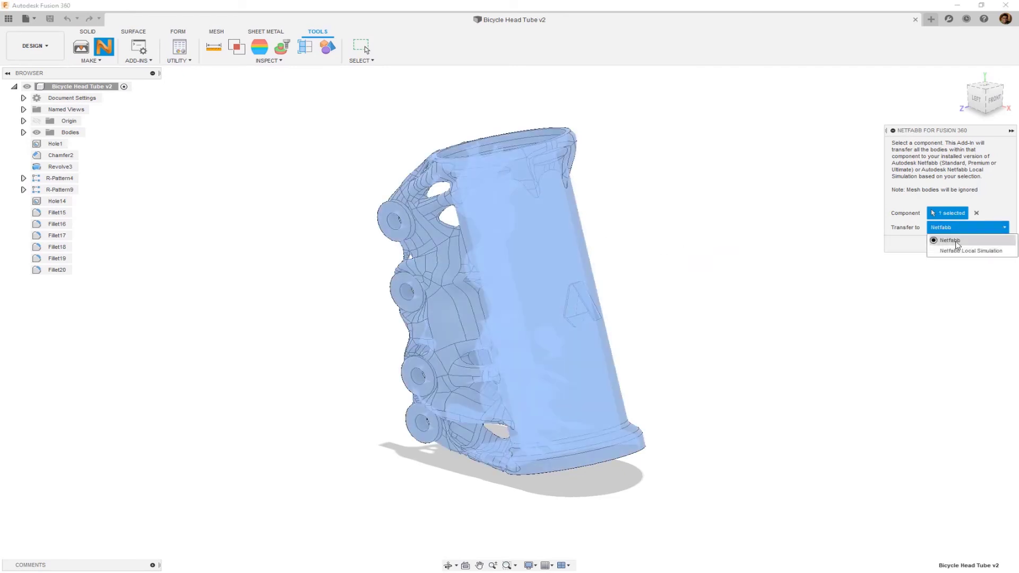
click(954, 241)
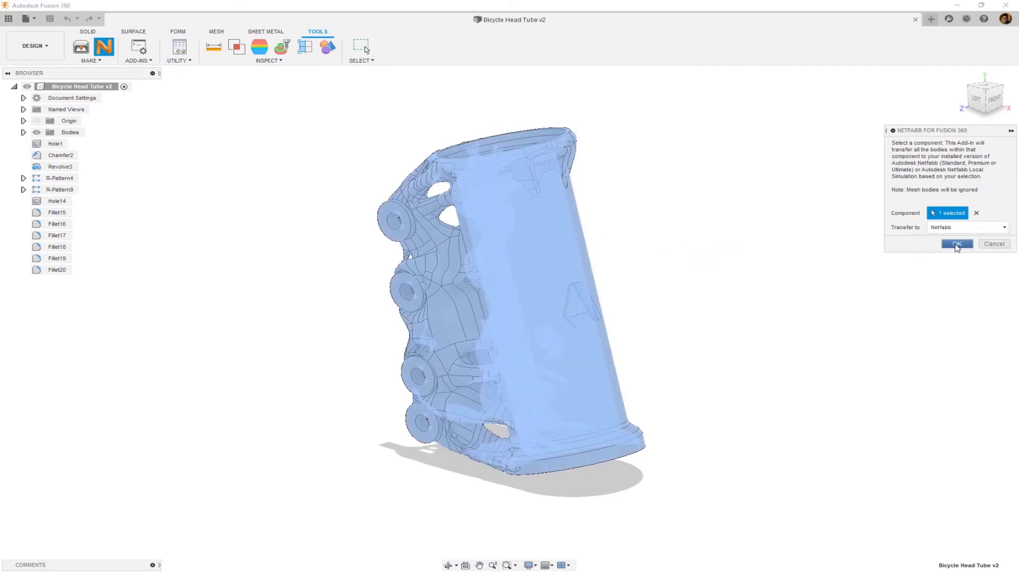
click(956, 244)
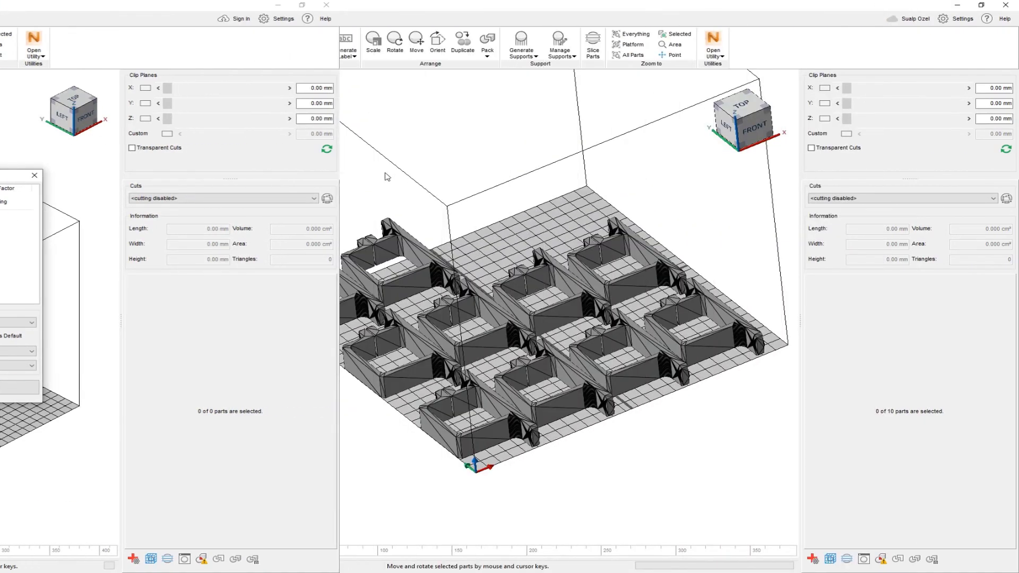
Step: Close the MotorMount project, discarding the unsaved changes
click(27, 19)
click(40, 32)
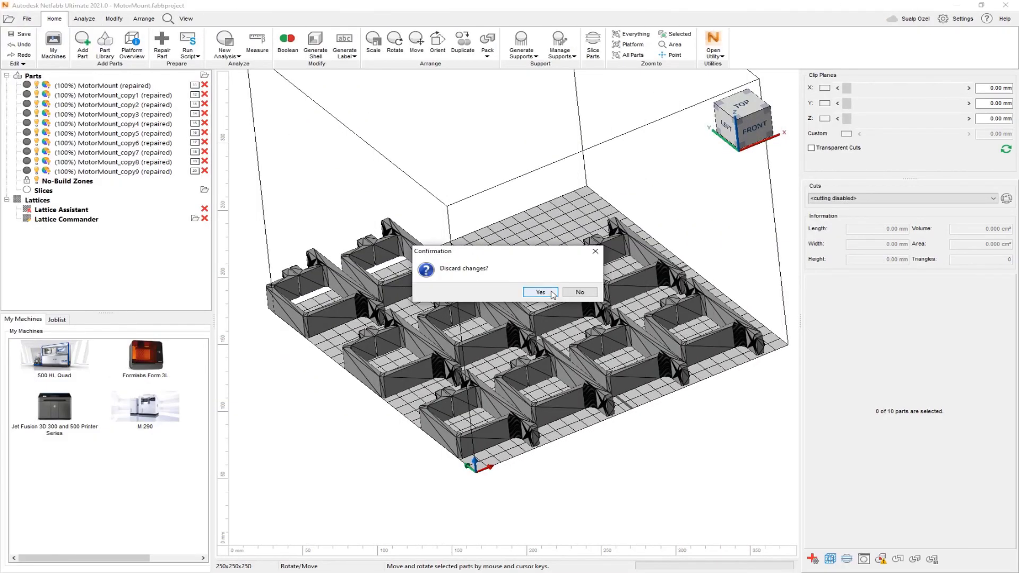
click(542, 294)
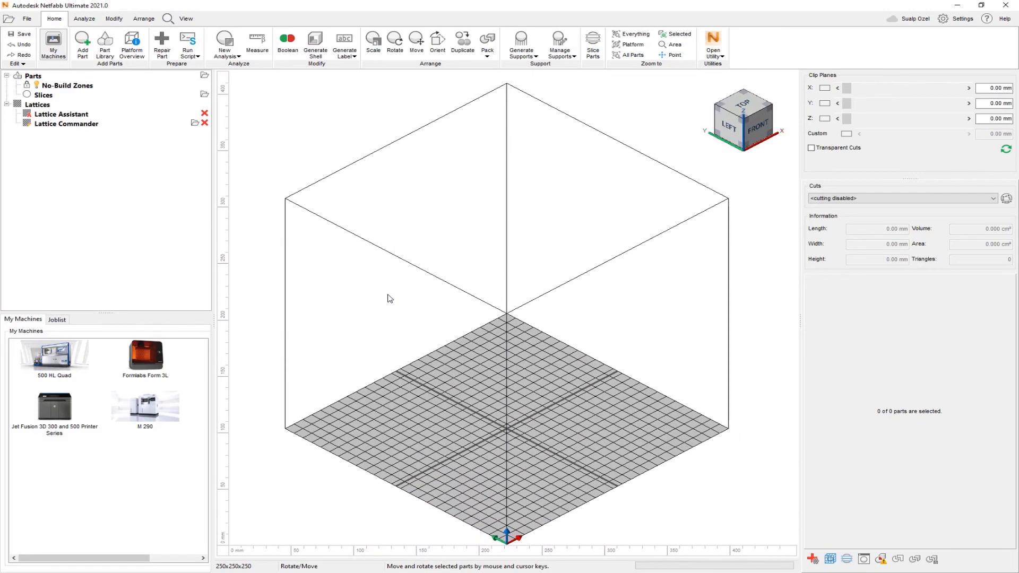
Step: Run the DemoWorkflows.lua script to open the Demo Workflows window
click(186, 55)
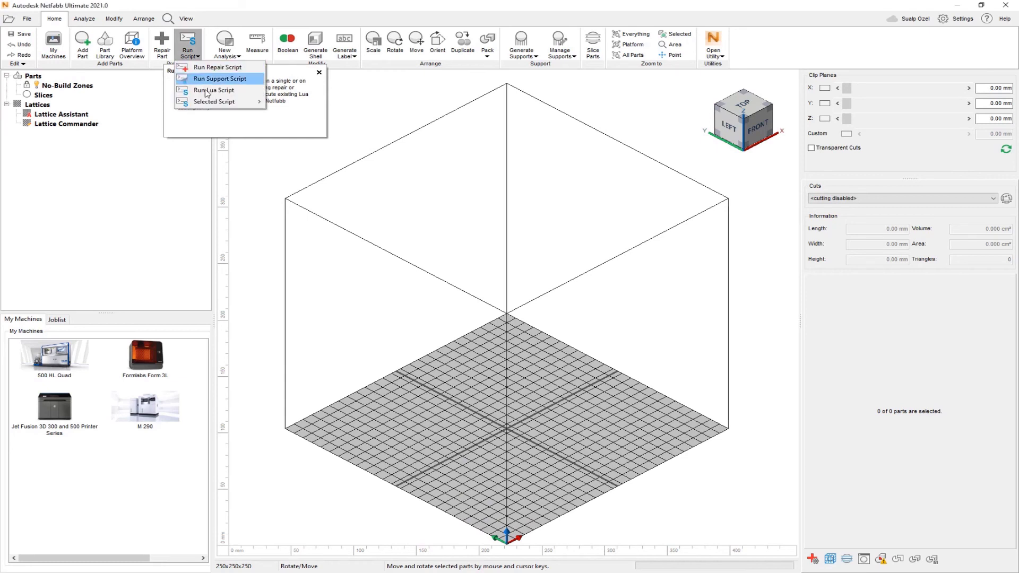
mouse_move(215, 104)
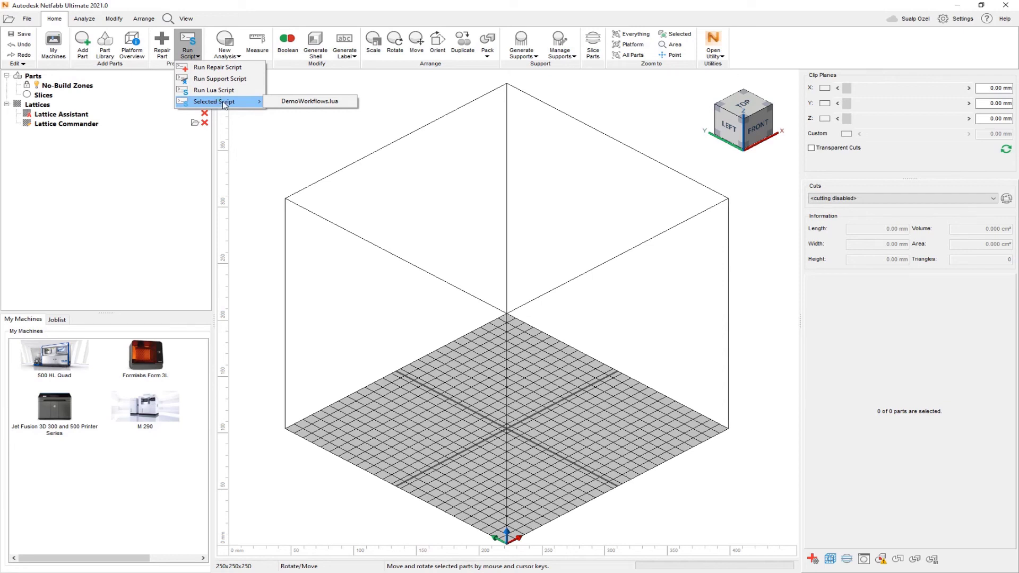
click(303, 104)
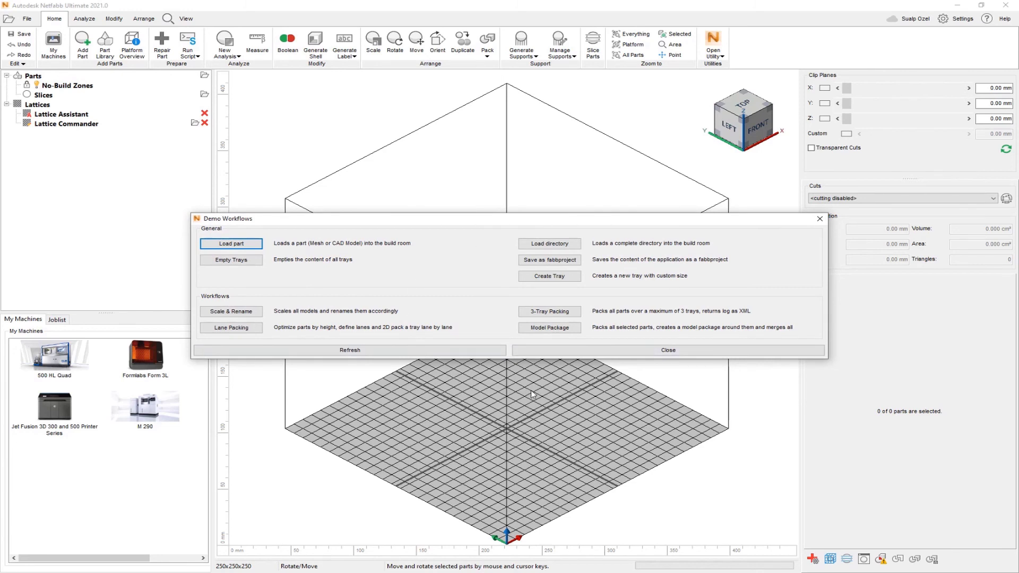
Step: Load the three parts from C:\TEMP\test, close Demo Workflows, hide the platform and inspect them
click(549, 243)
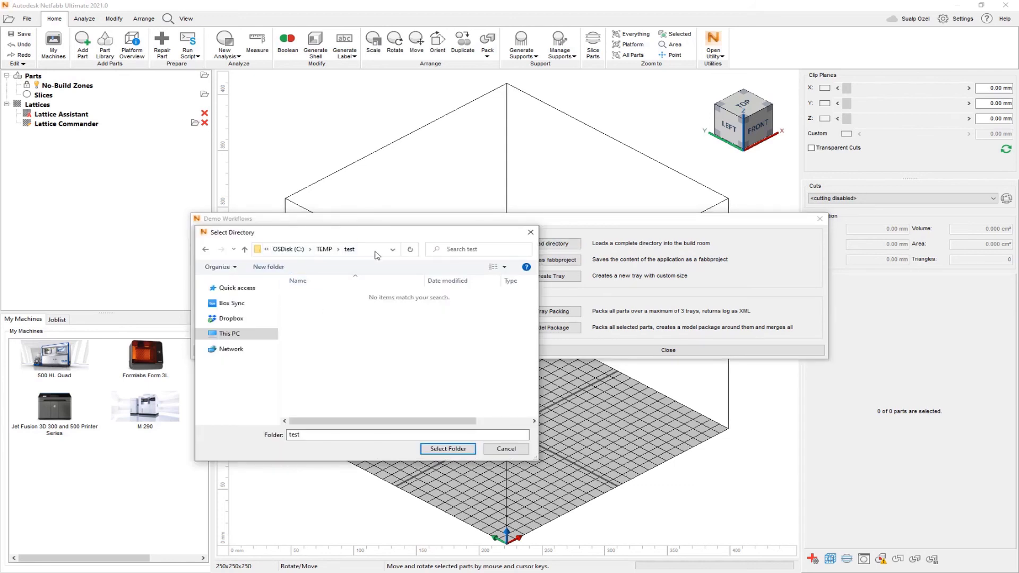
click(449, 449)
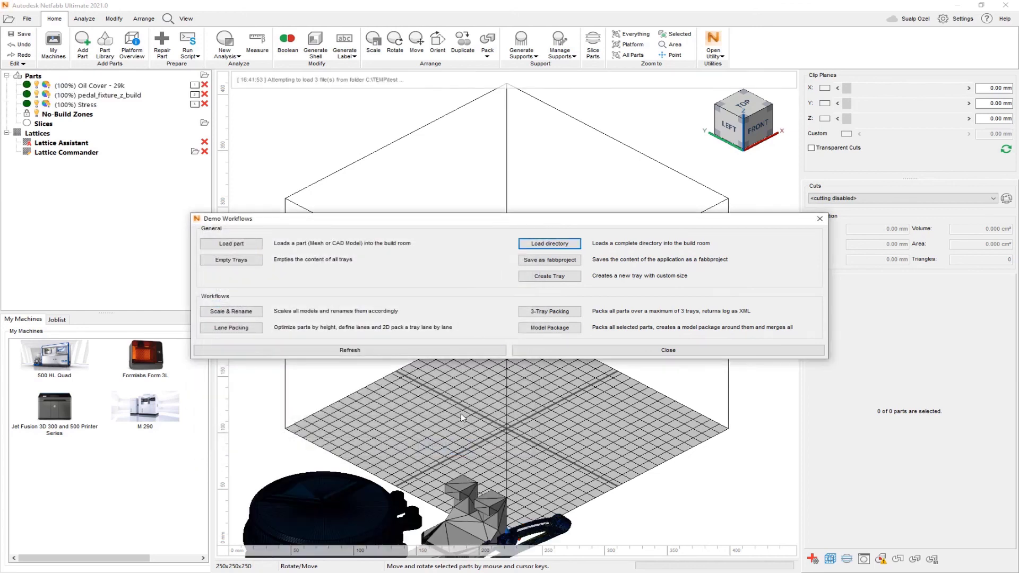
click(602, 352)
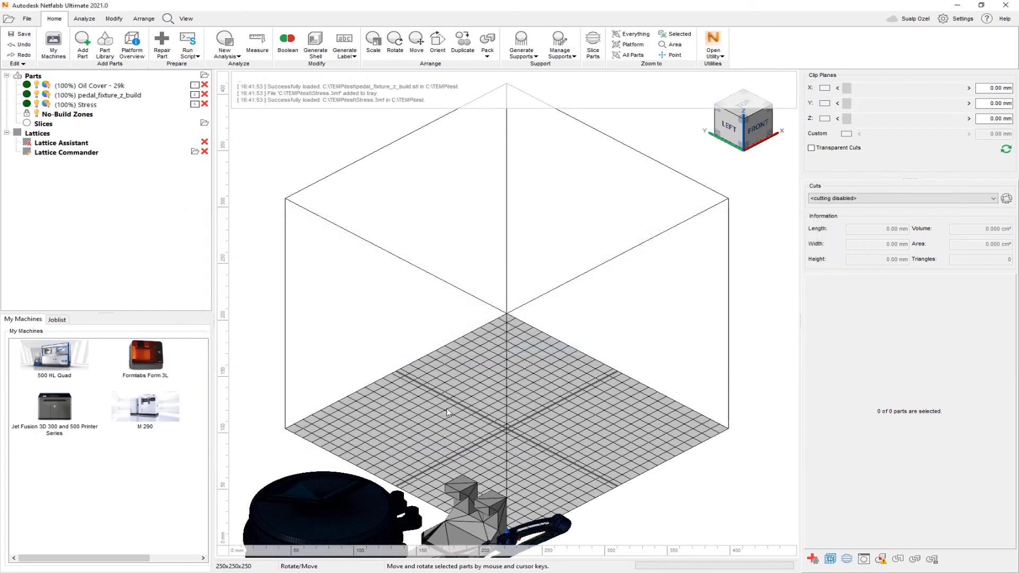
middle_drag(431, 420, 480, 284)
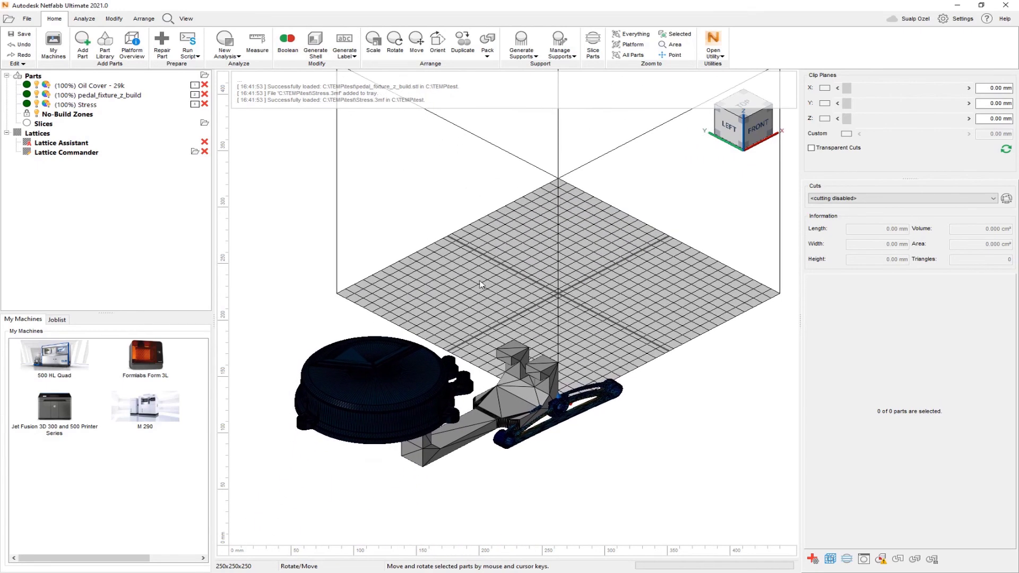
key(p)
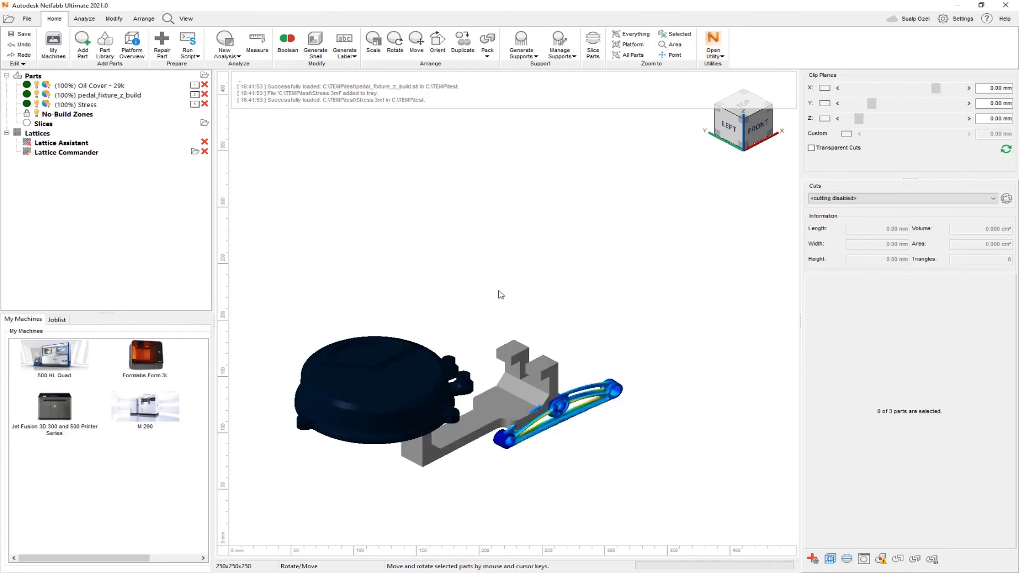
middle_drag(494, 290, 478, 175)
scroll(466, 266, up, 3)
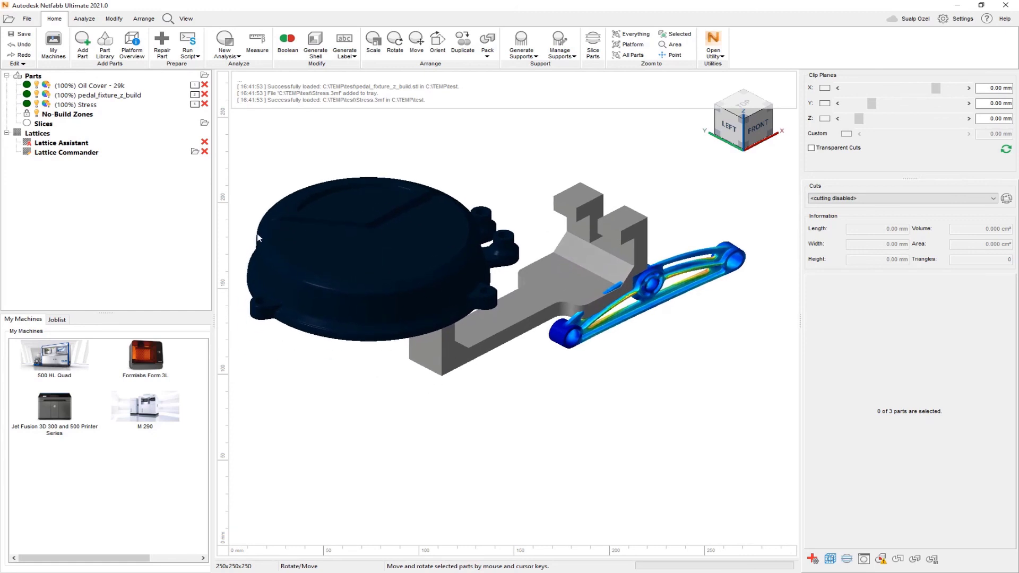
right_drag(419, 353, 476, 367)
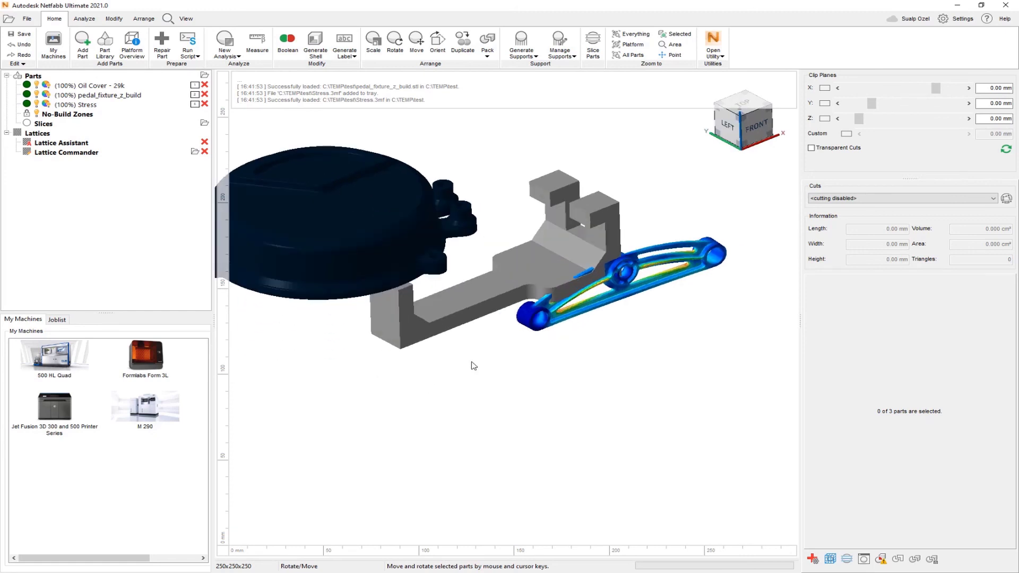